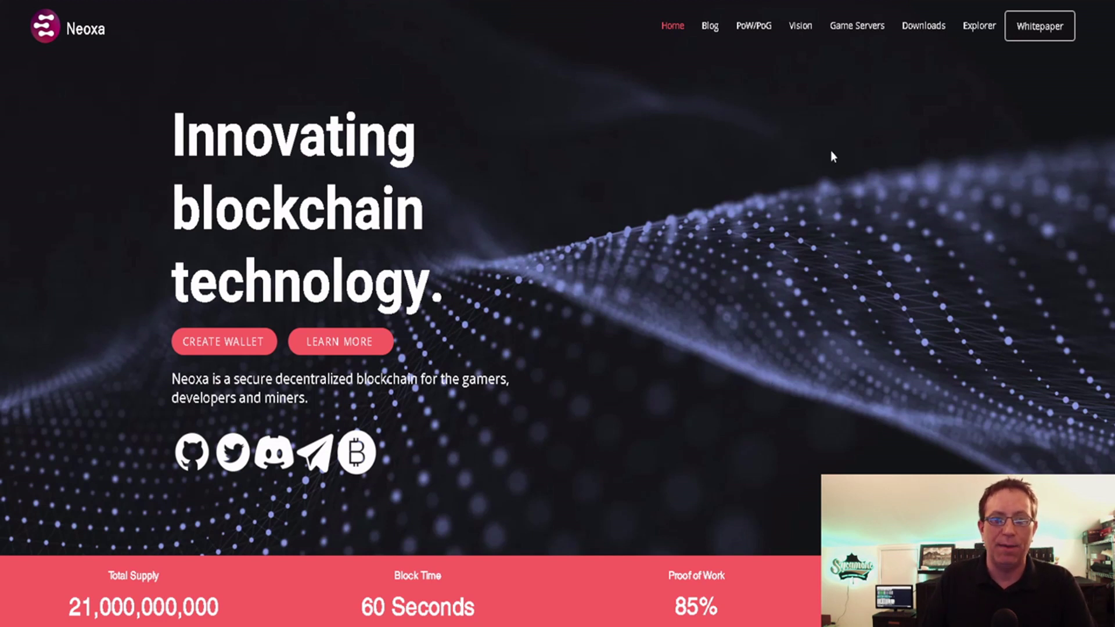
Step: Open the Neoxa Downloads page listing the Windows GUI, Mac GUI and Linux CLI wallets
left_click(912, 32)
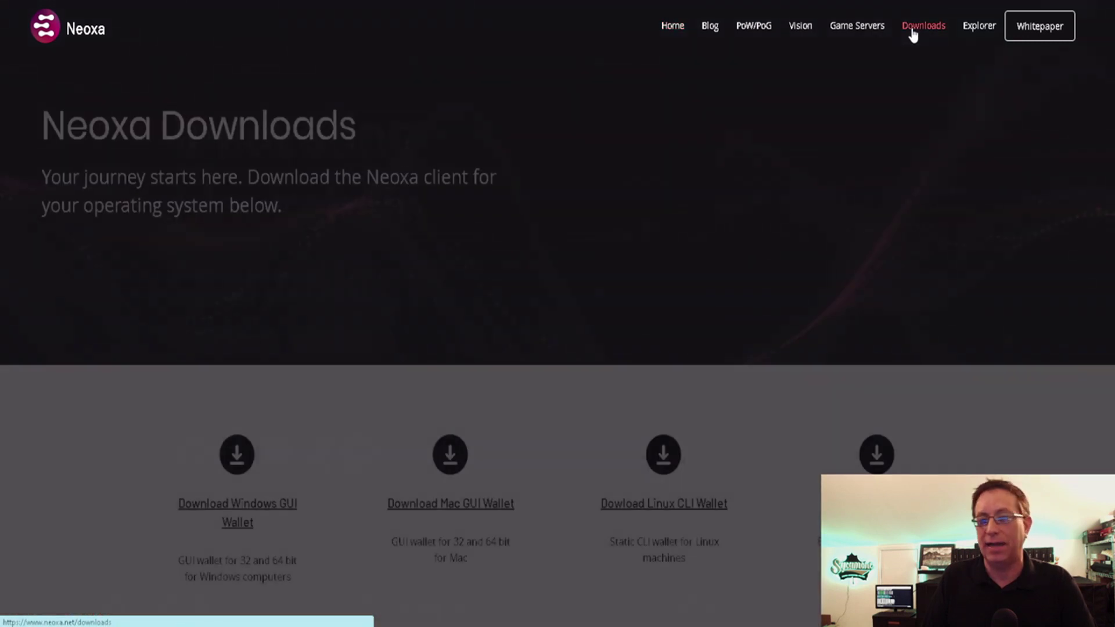
Step: View the GitHub v1.0.3 release assets and bring the Neoxa Core Wallet window on screen
scroll(824, 198, "down", 2)
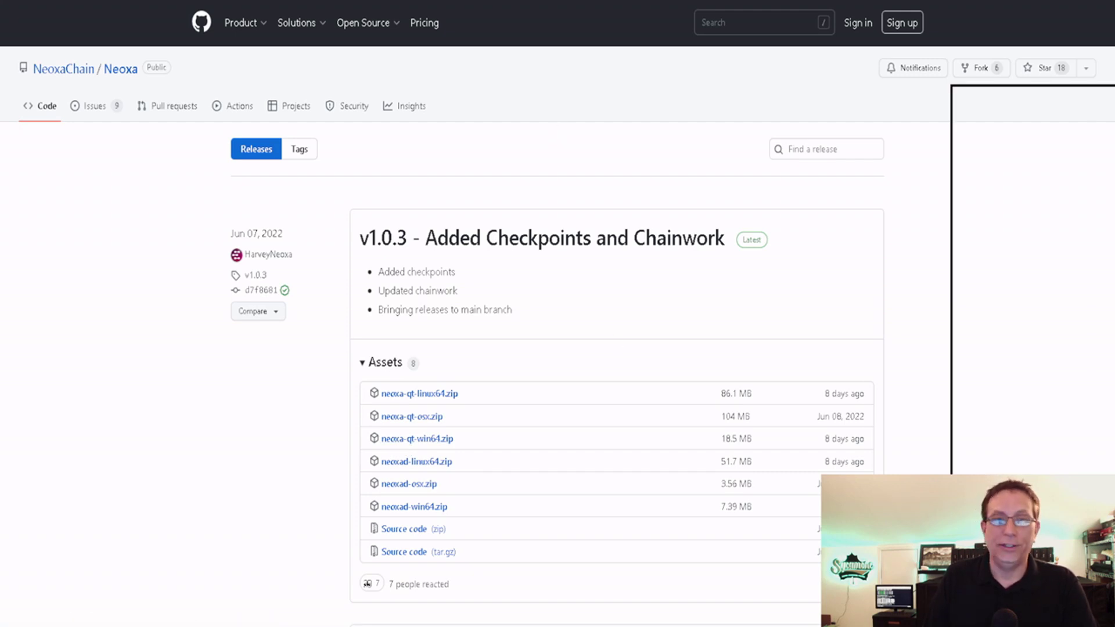
left_click_drag(1114, 94, 479, 83)
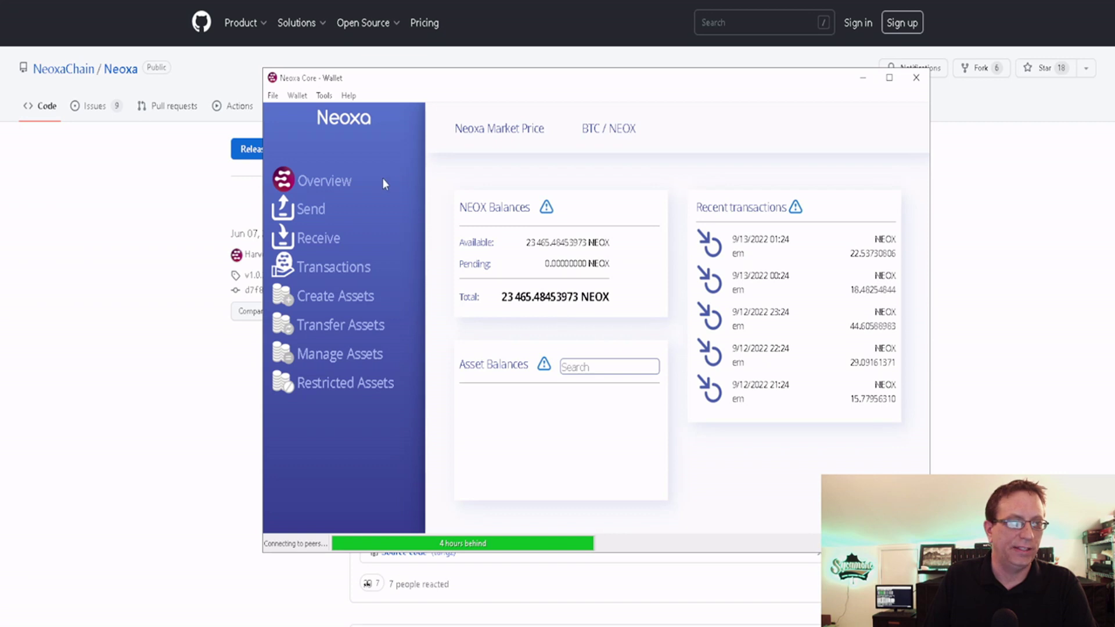
Step: Copy the wallet's only address from File > Receiving addresses, then minimize Neoxa Core Wallet
left_click(272, 95)
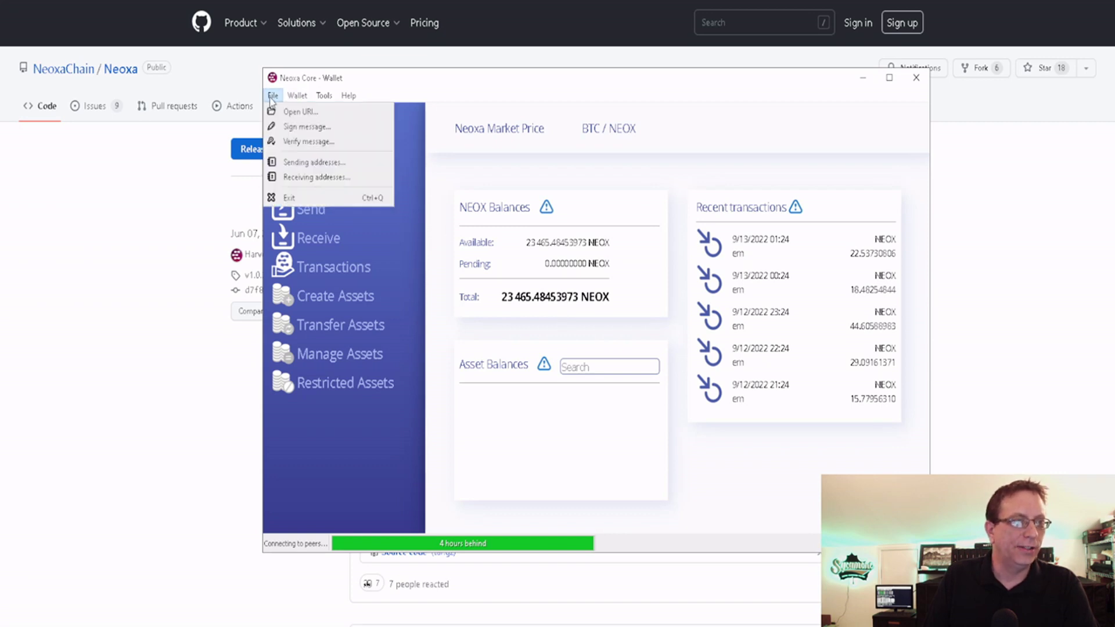
left_click(297, 178)
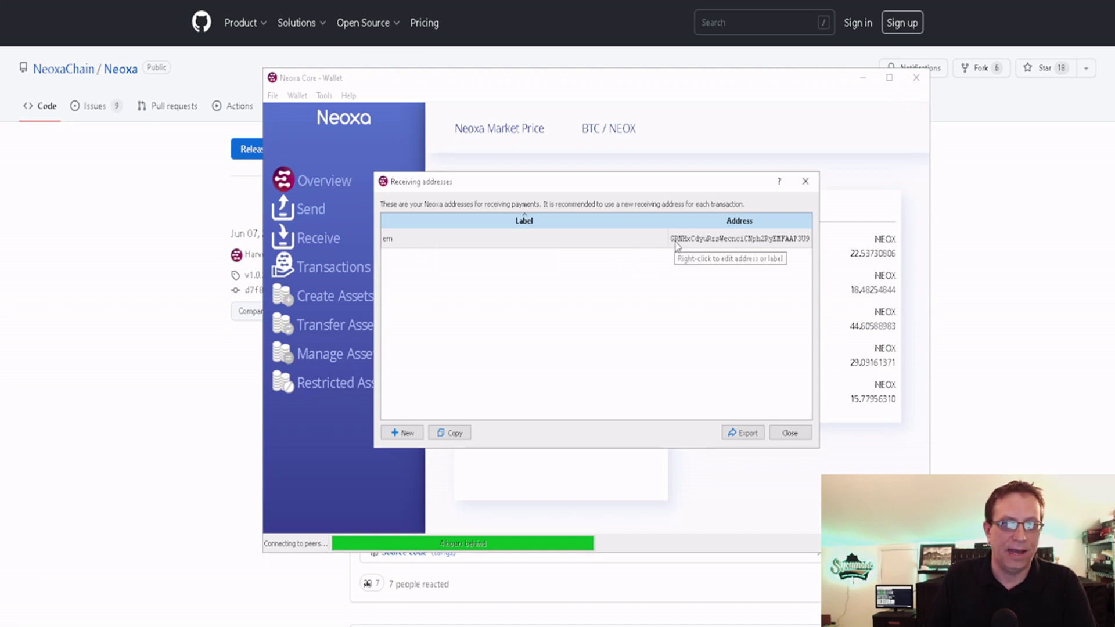
left_click(695, 241)
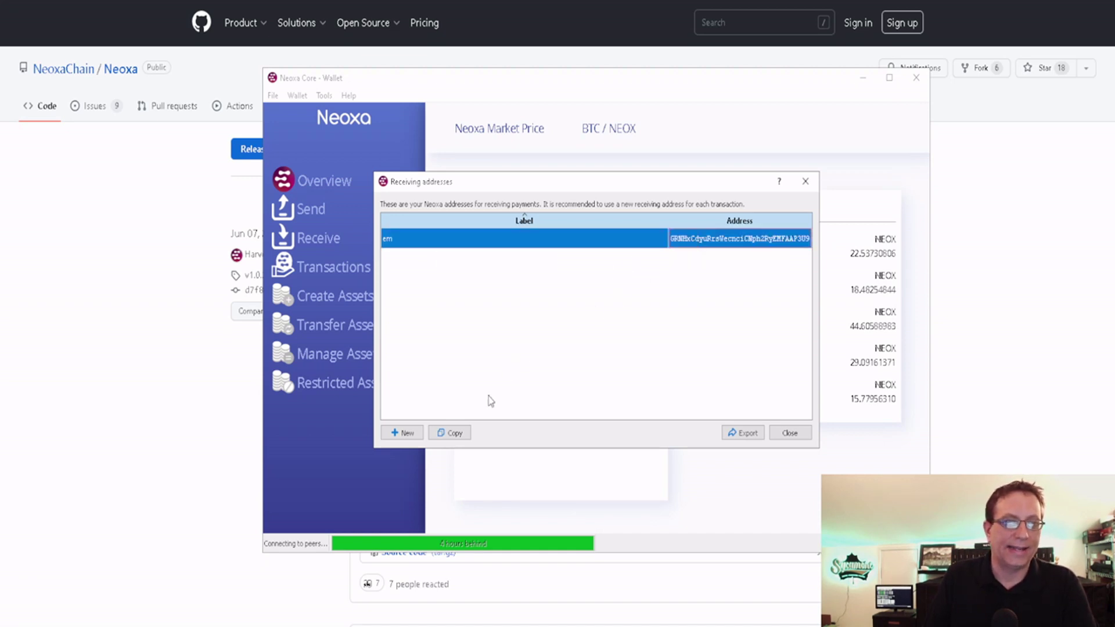
left_click(455, 434)
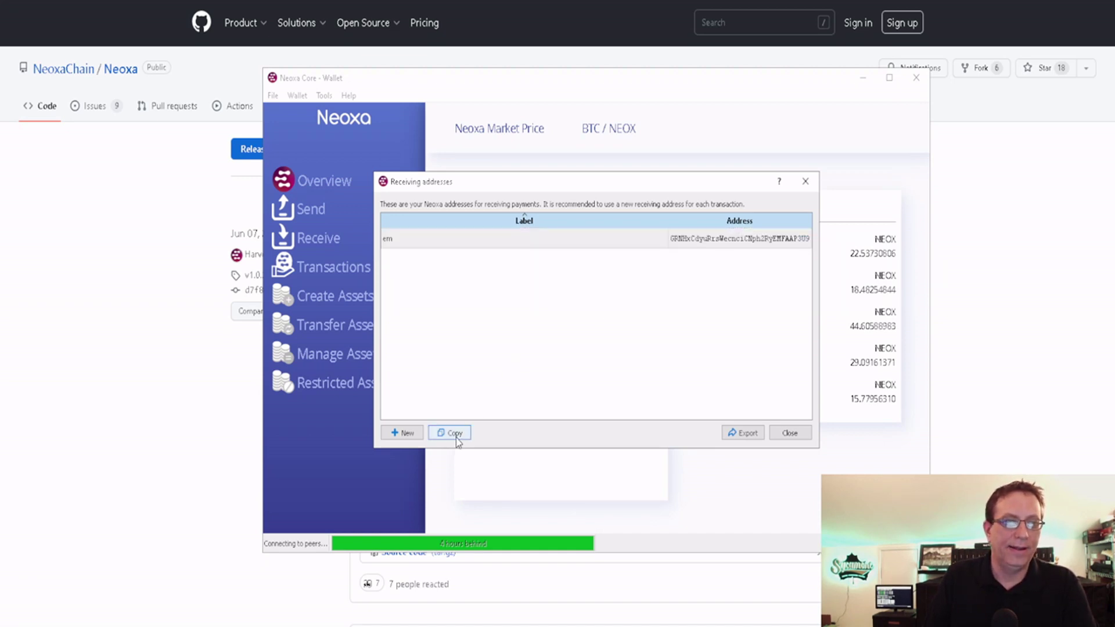
left_click(789, 433)
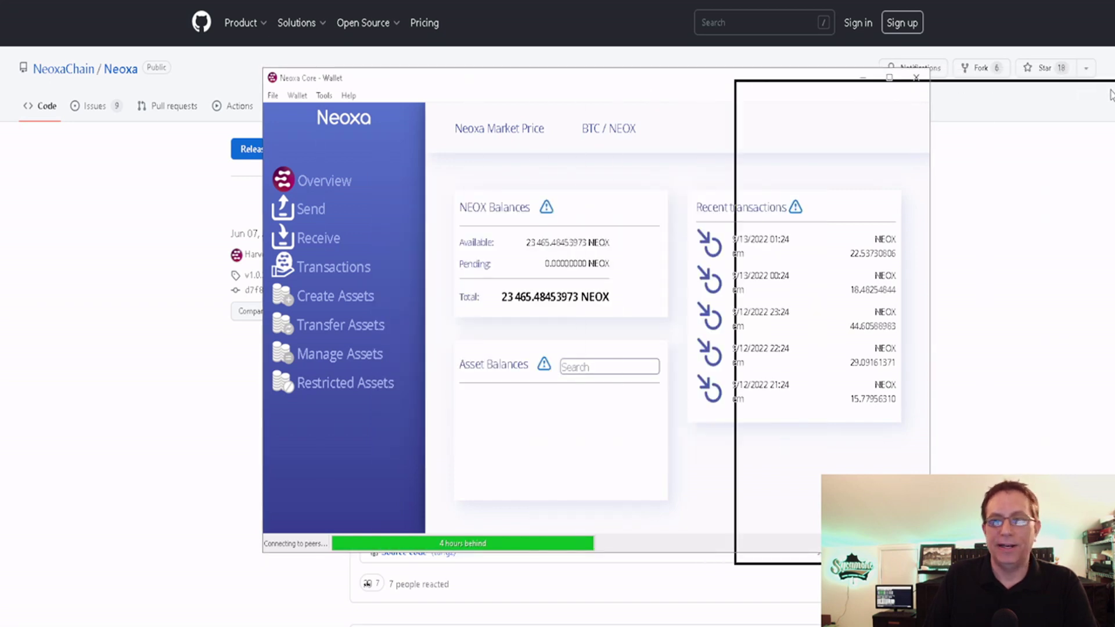
left_click(1091, 85)
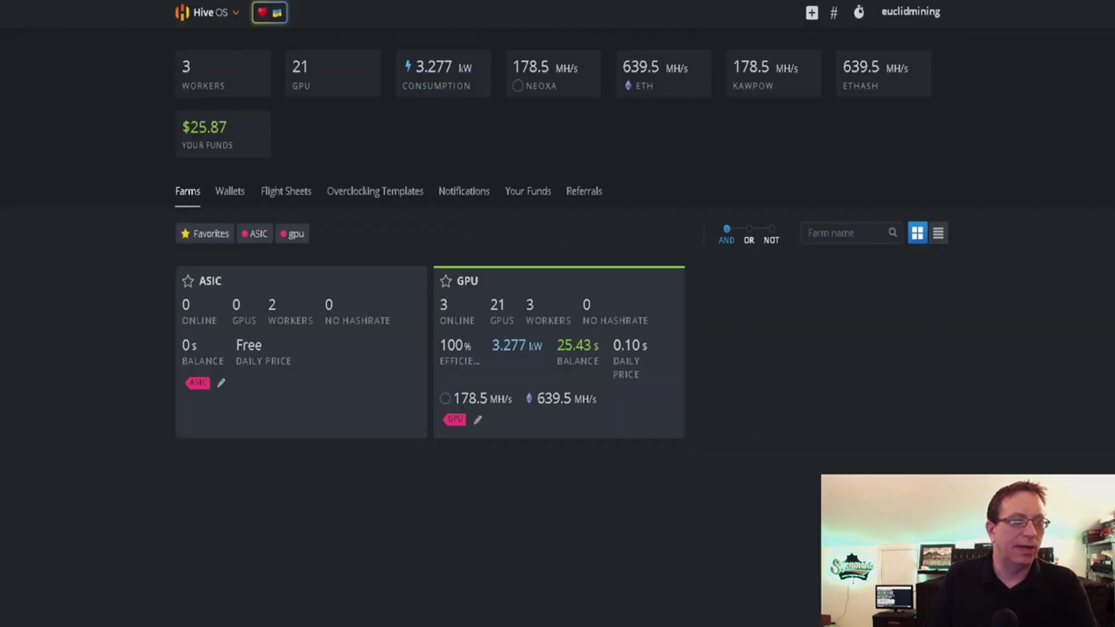
Step: Add a Hive OS wallet with new coin neoxa and the pasted Neoxa receiving address
left_click(235, 204)
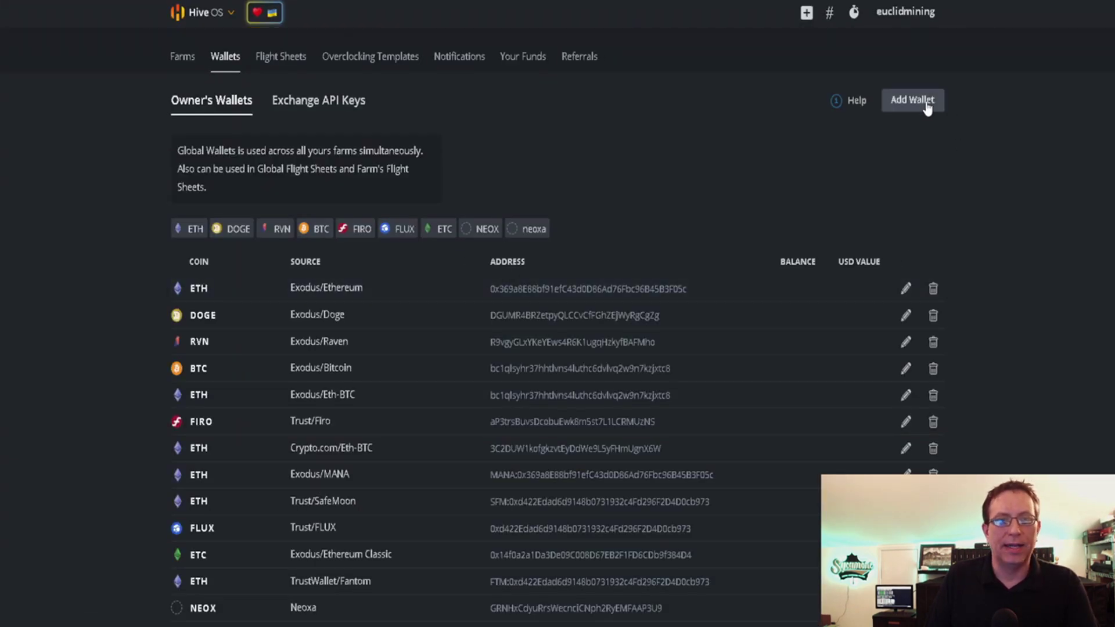
left_click(925, 101)
left_click(503, 200)
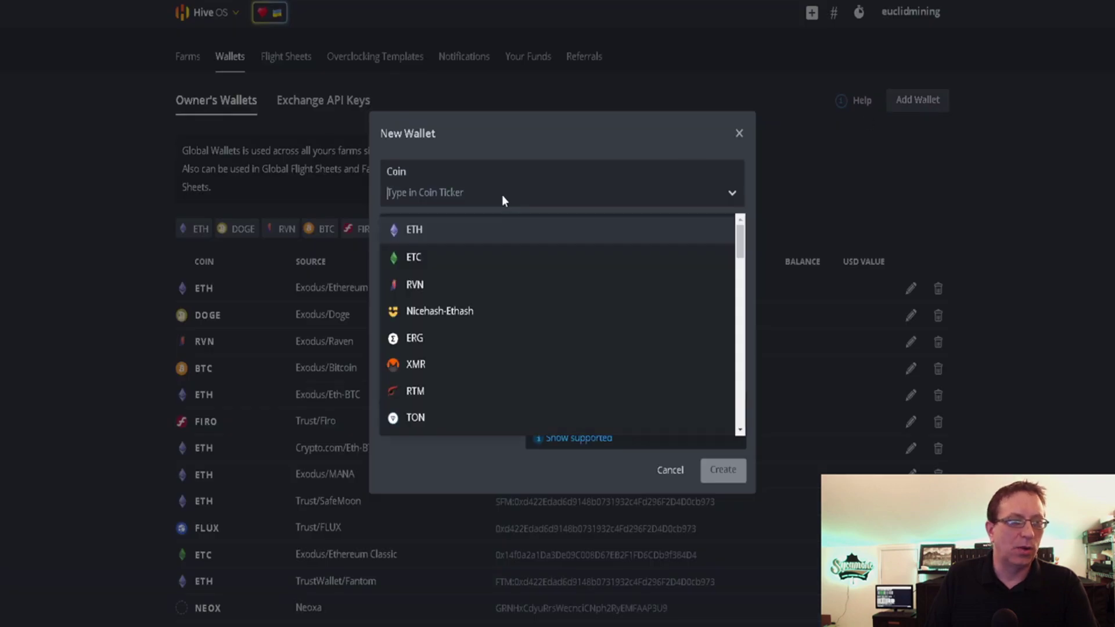
type("neox")
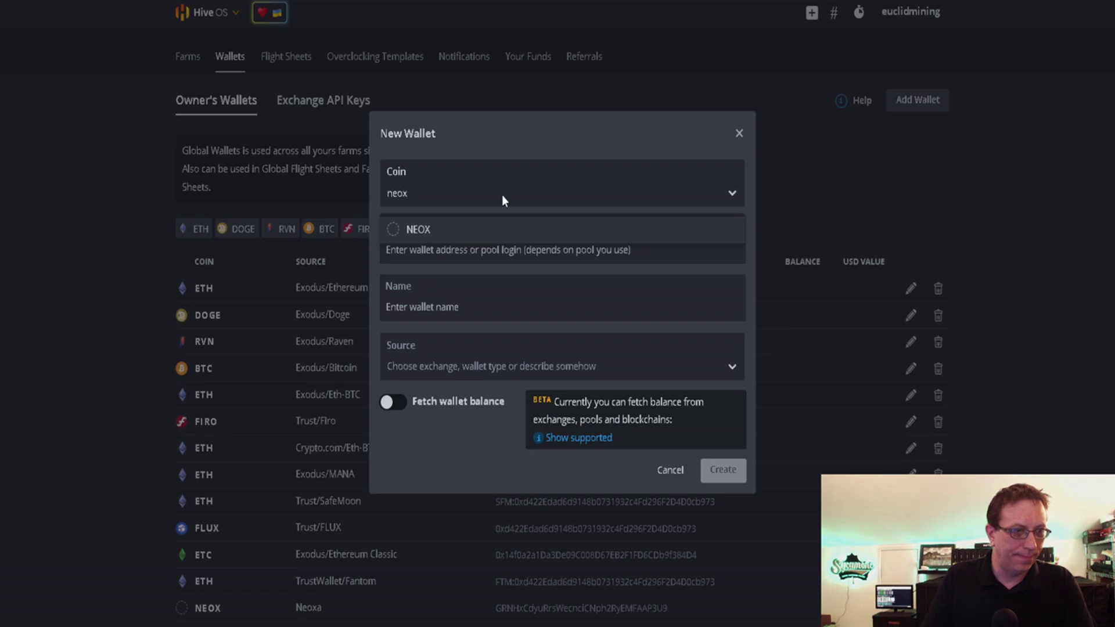
type("aa")
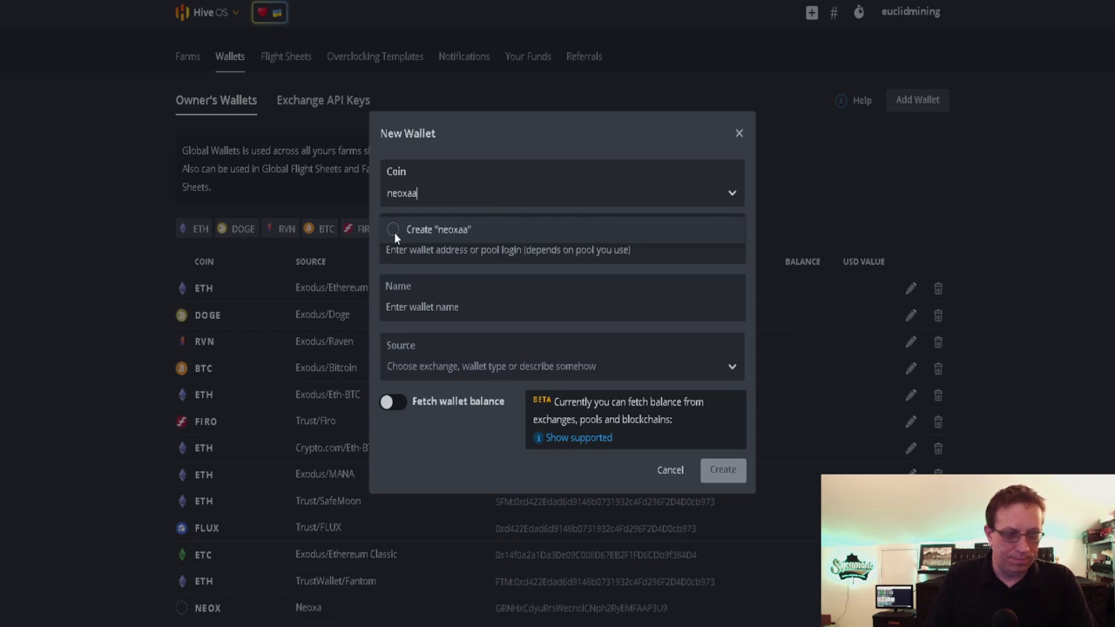
key("BackSpace")
left_click(395, 232)
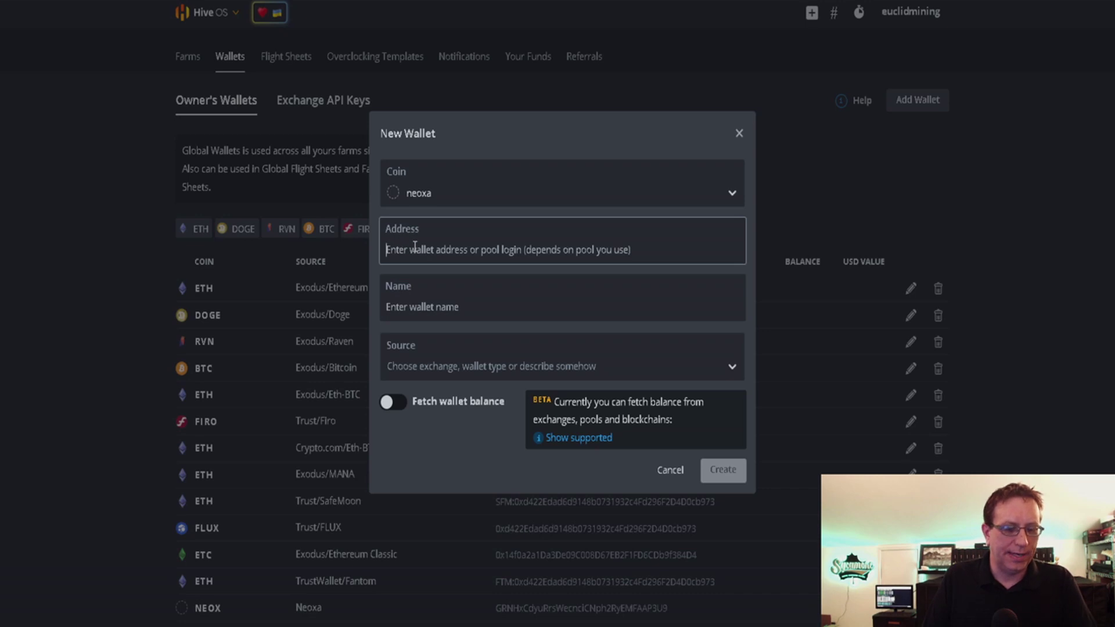
key("ctrl+v")
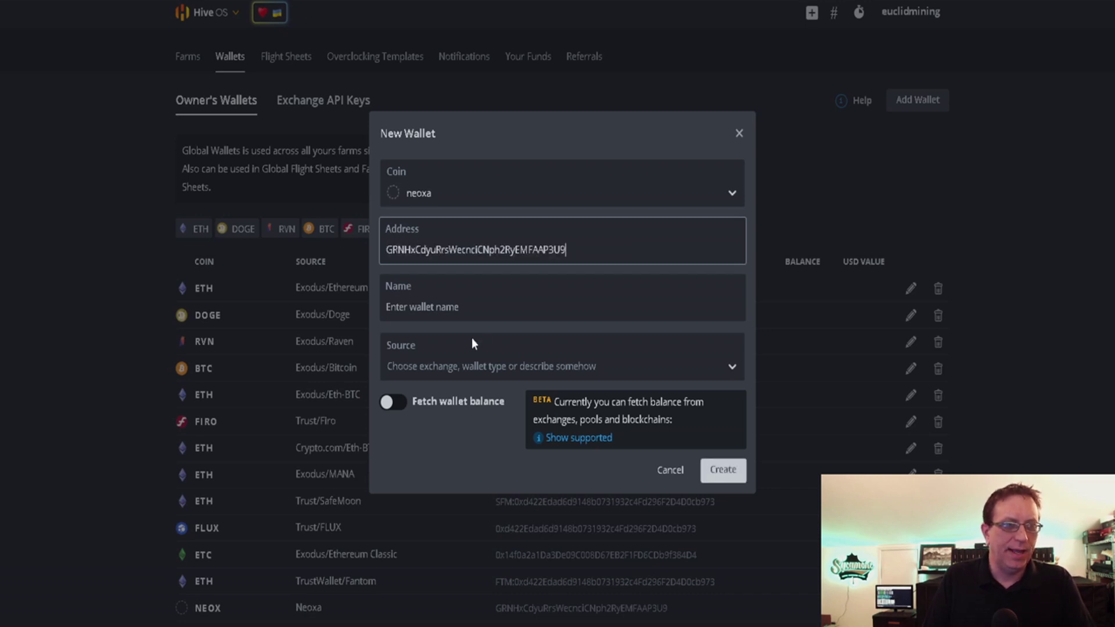
left_click(505, 314)
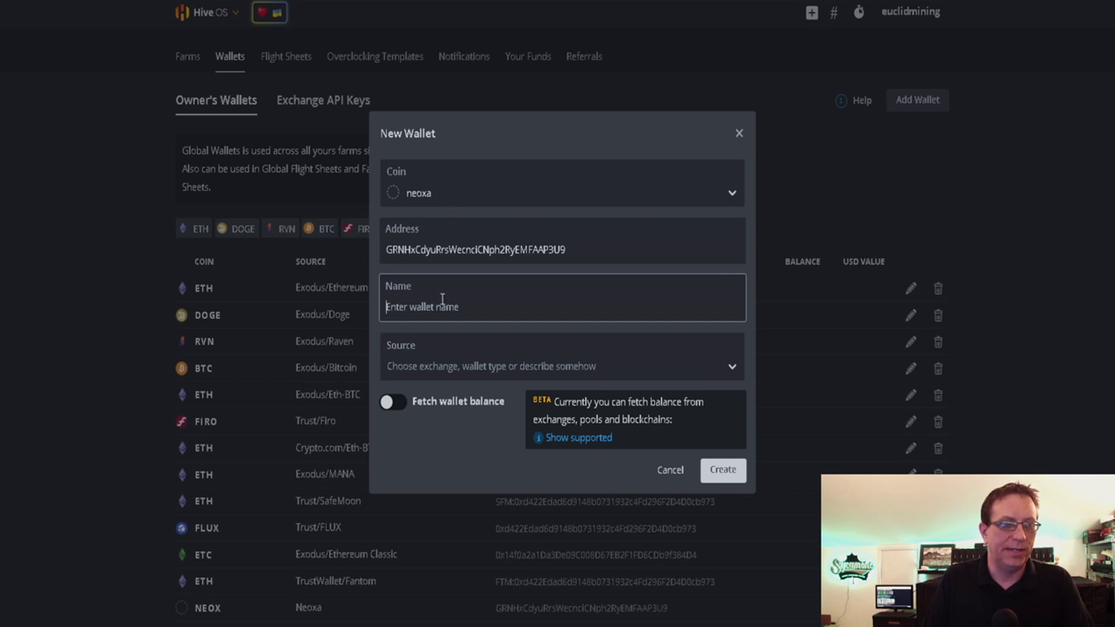
left_click(669, 471)
Step: Check the new NEOXA 'Neoxa Wallet' row in the wallet list, then go to Flight Sheets
scroll(708, 476, "down", 2)
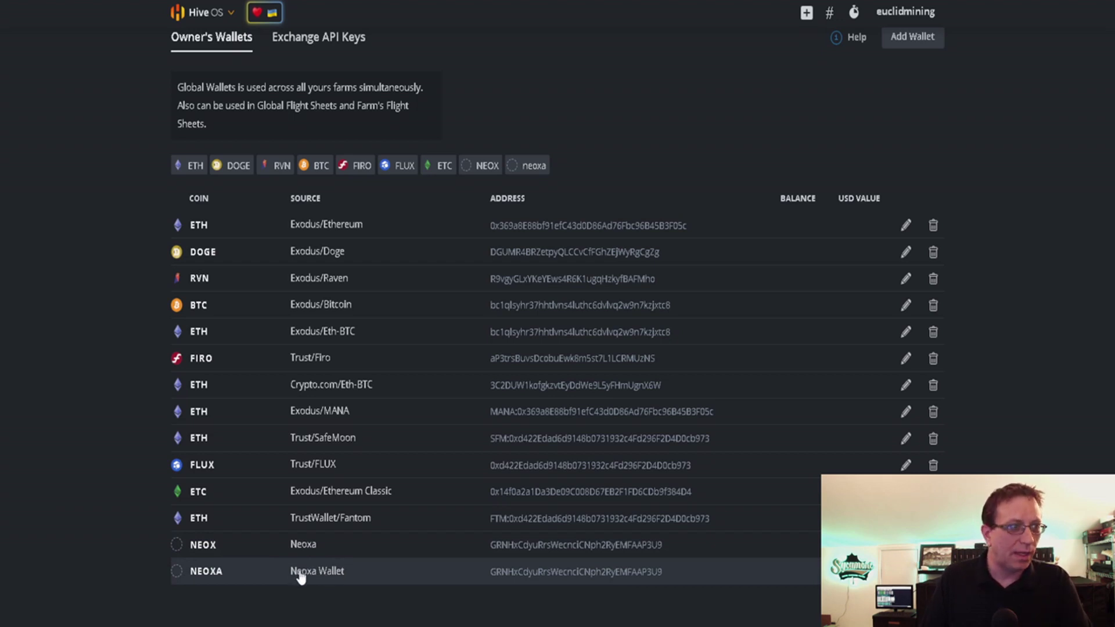
scroll(262, 436, "up", 1)
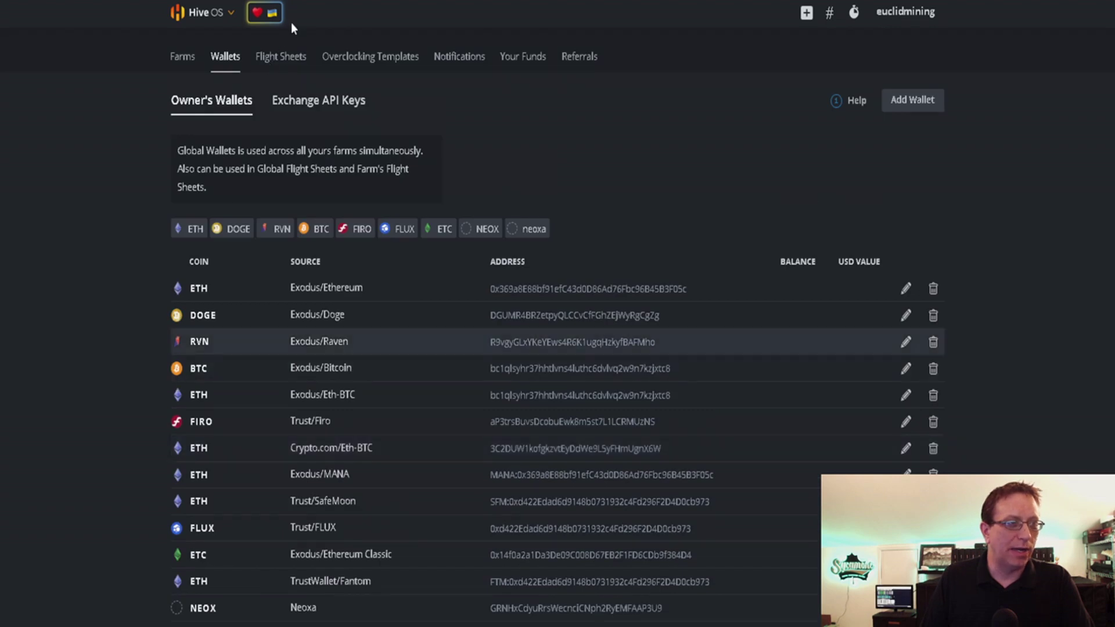
left_click(289, 52)
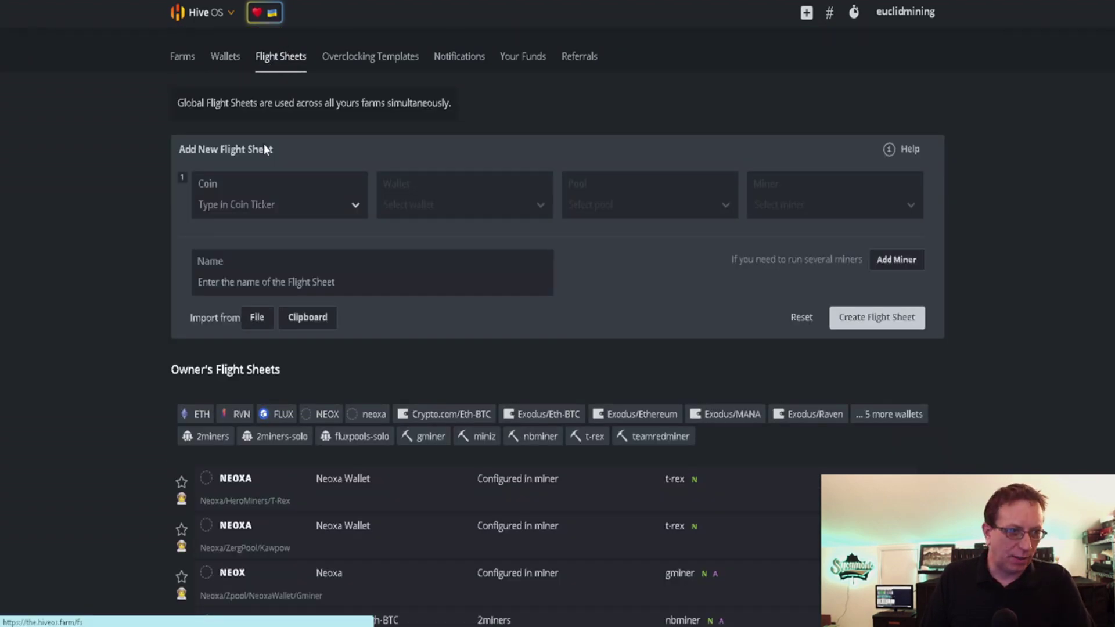
Step: Set the flight sheet to coin neoxa, Neoxa Wallet, pool 'Configure in miner', and T-Rex Miner
left_click(267, 215)
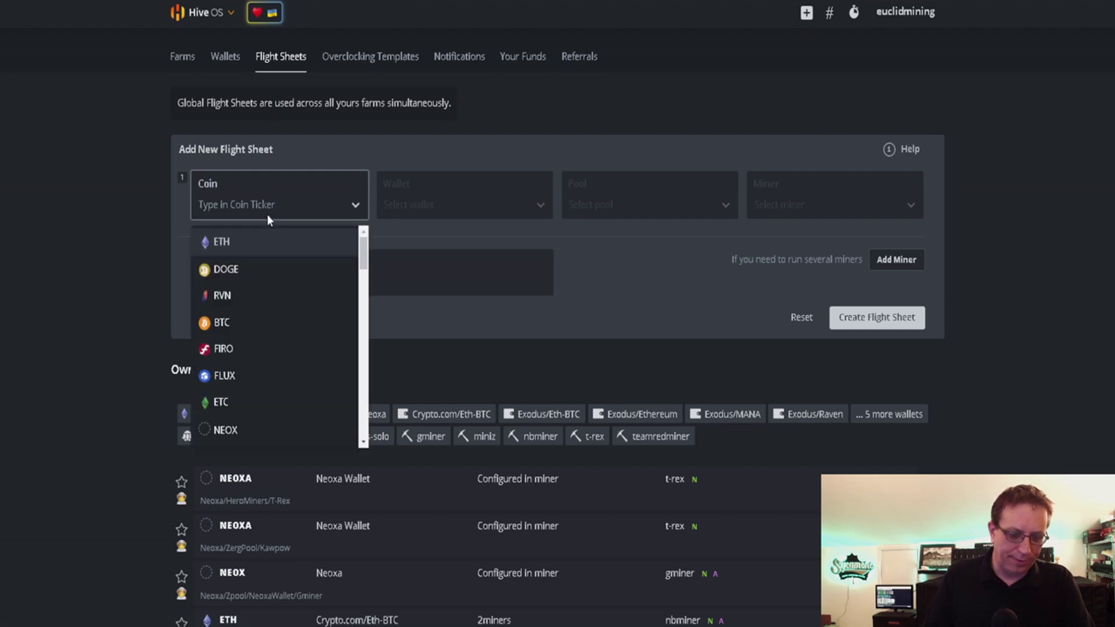
type("neoxa")
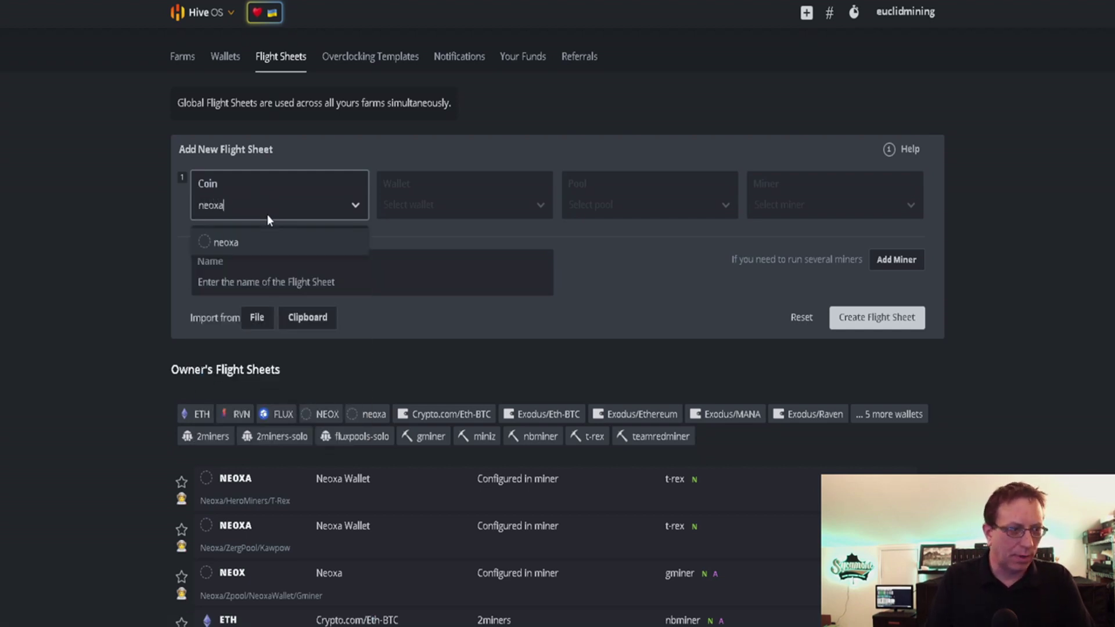
left_click(208, 246)
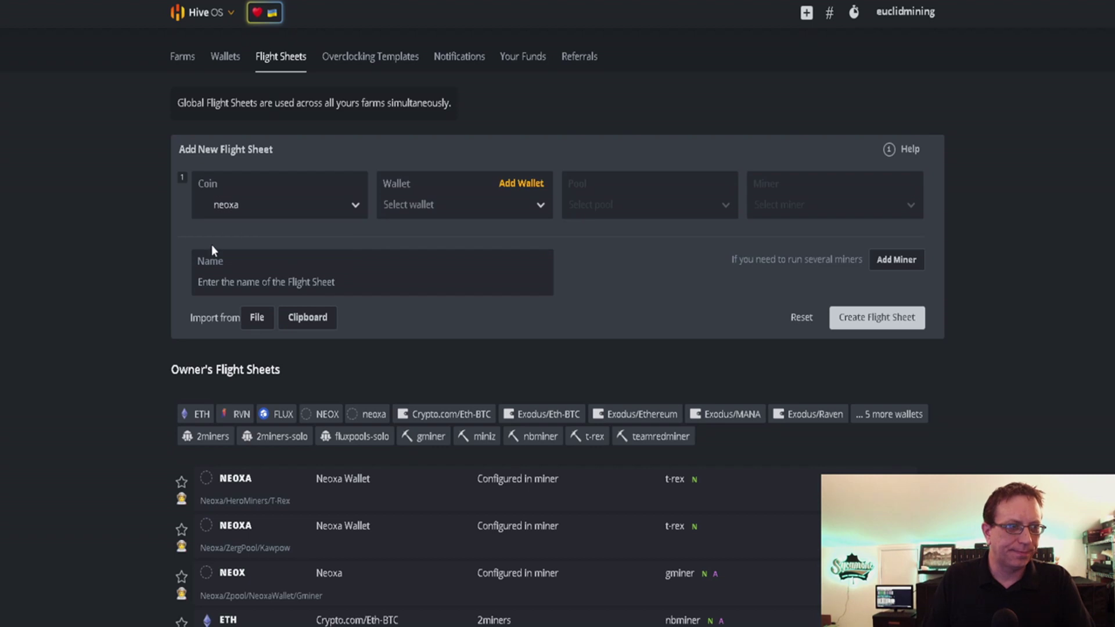
left_click(438, 196)
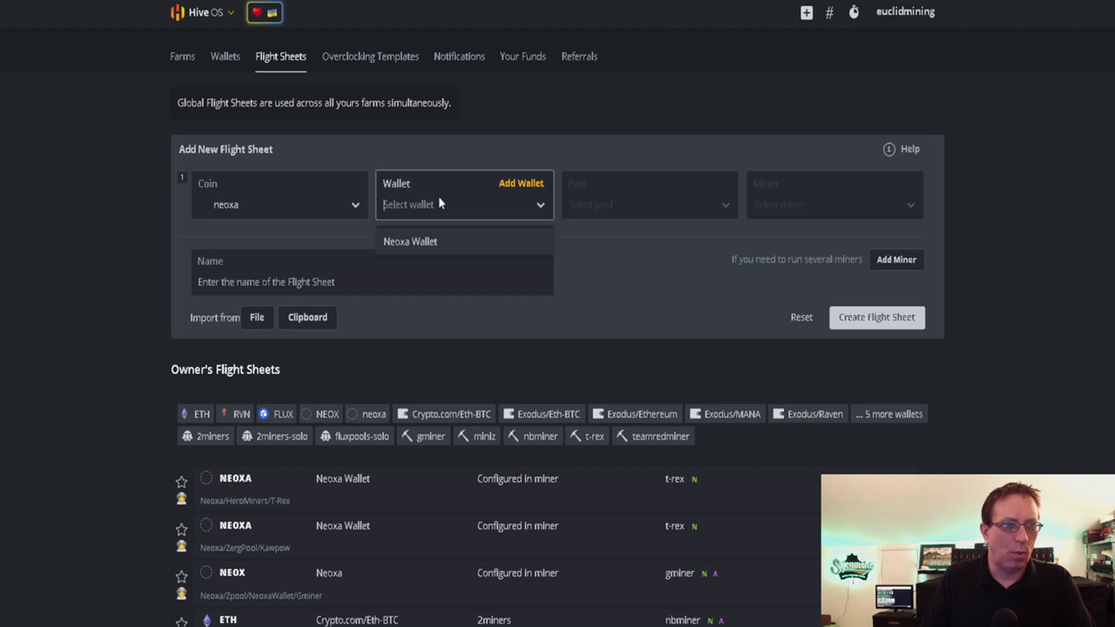
left_click(423, 248)
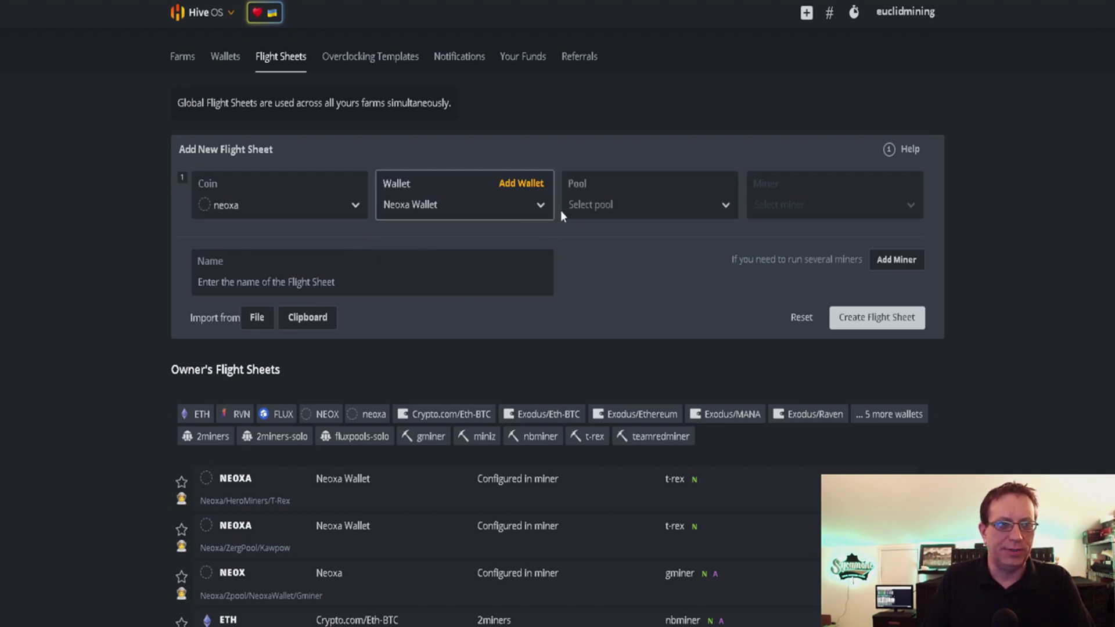
left_click(580, 205)
left_click(590, 240)
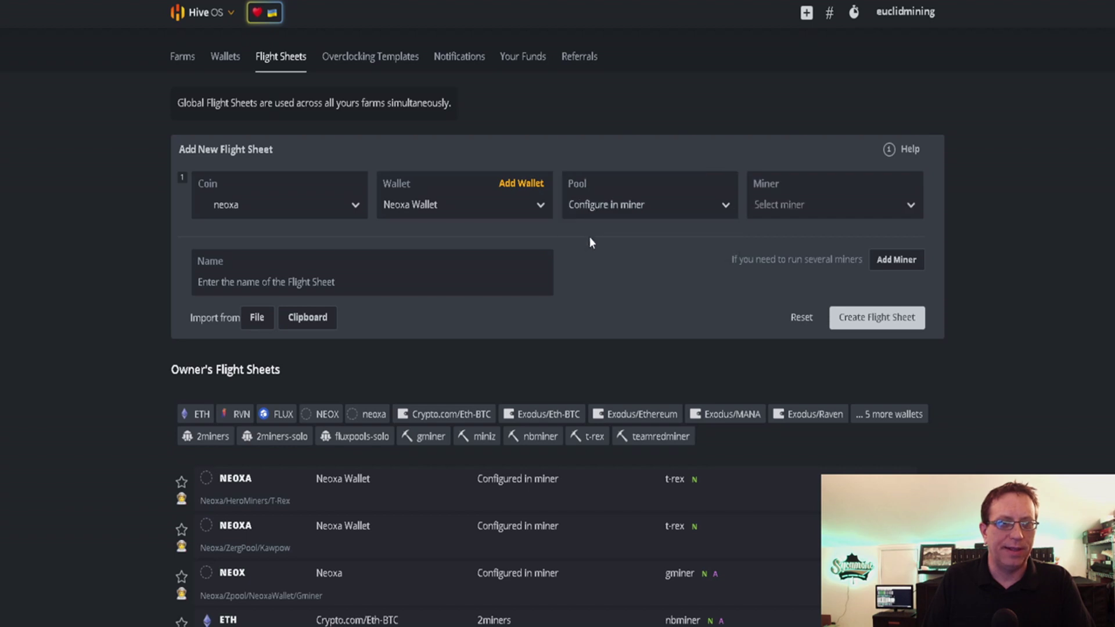
left_click(771, 204)
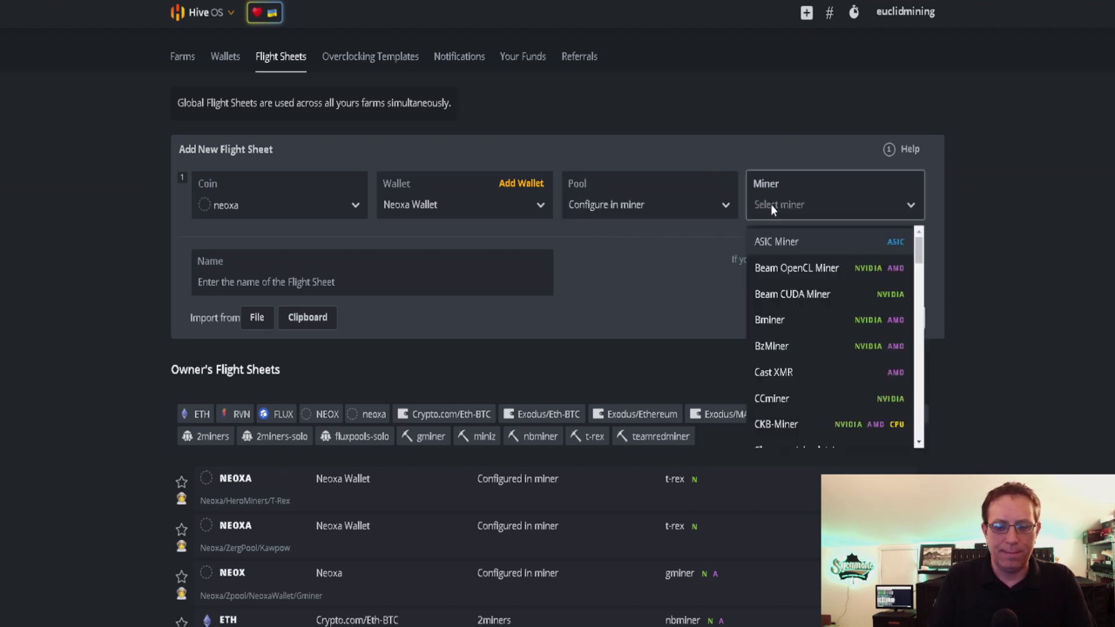
type("t-")
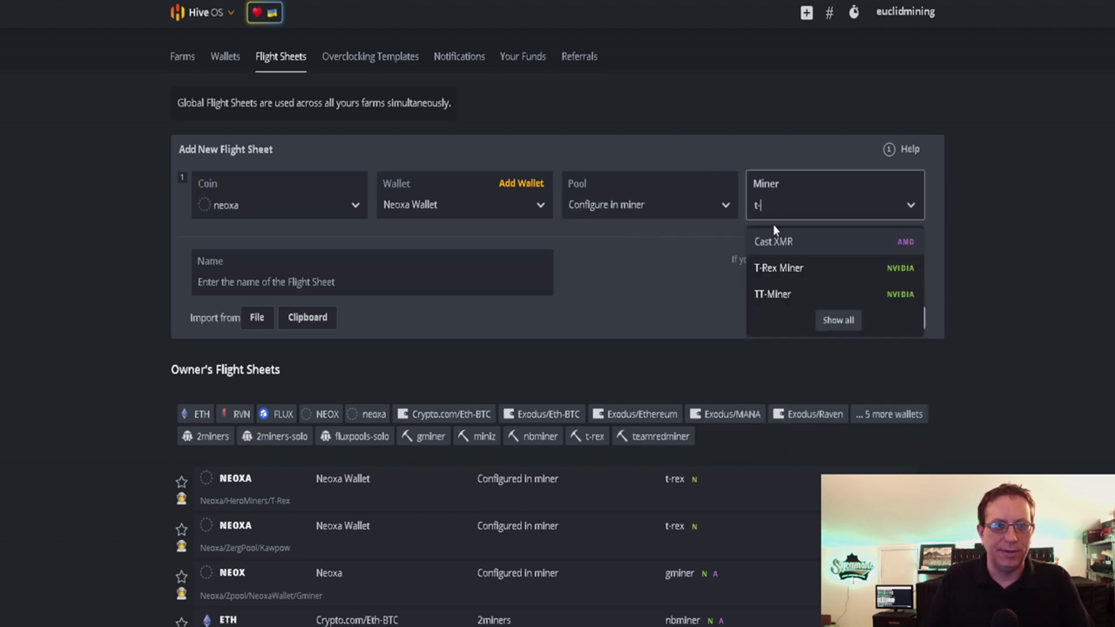
left_click(763, 269)
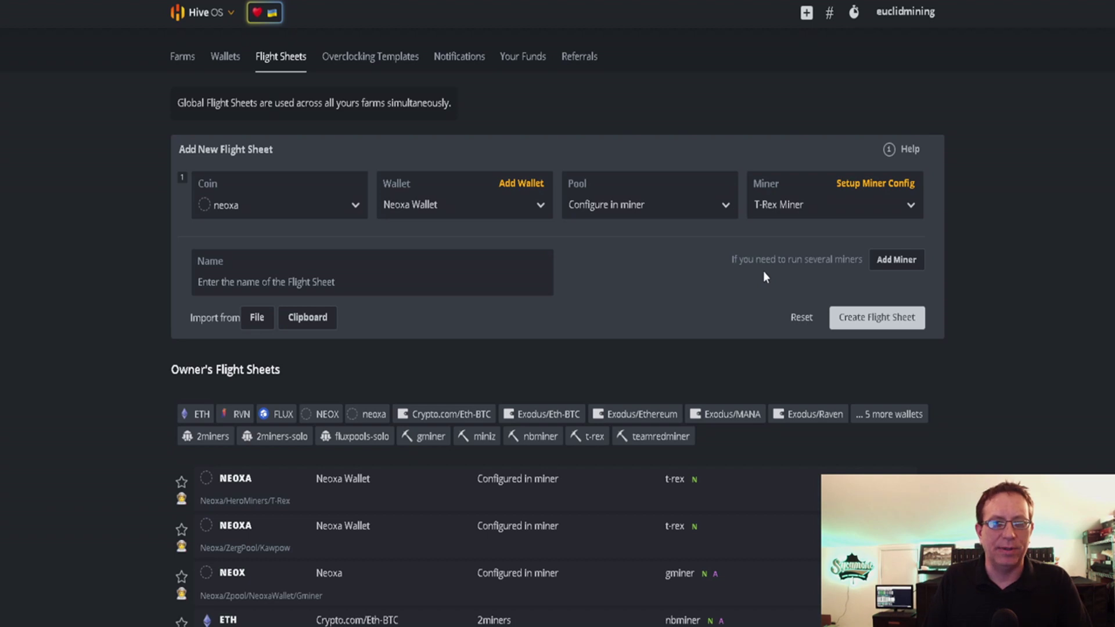
Step: Set the T-Rex Miner hash algorithm to kawpow
left_click(865, 195)
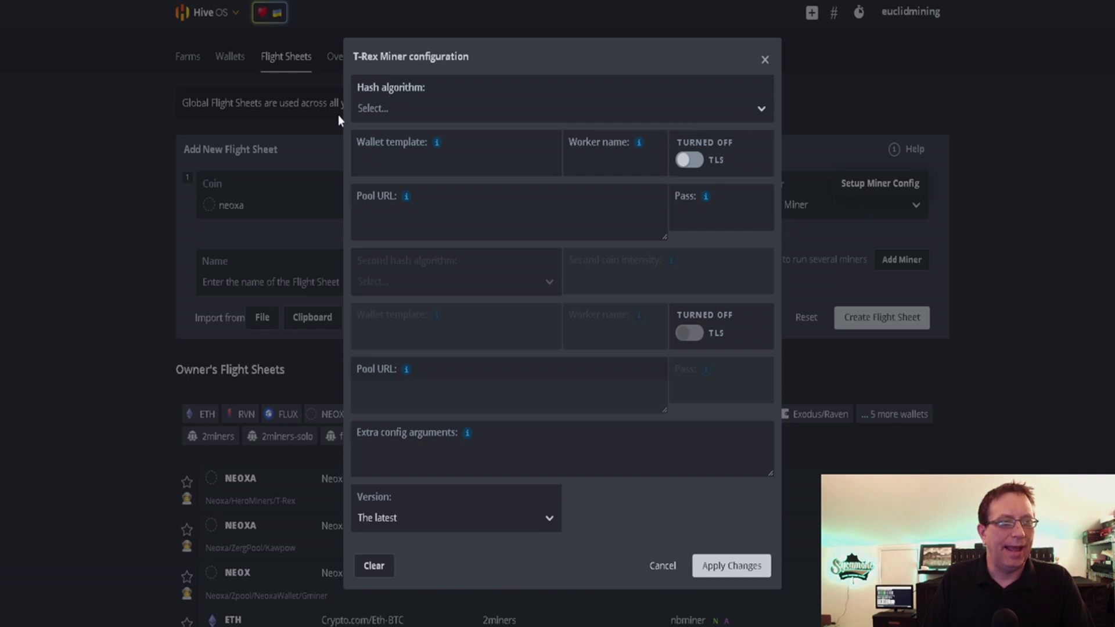
left_click(441, 120)
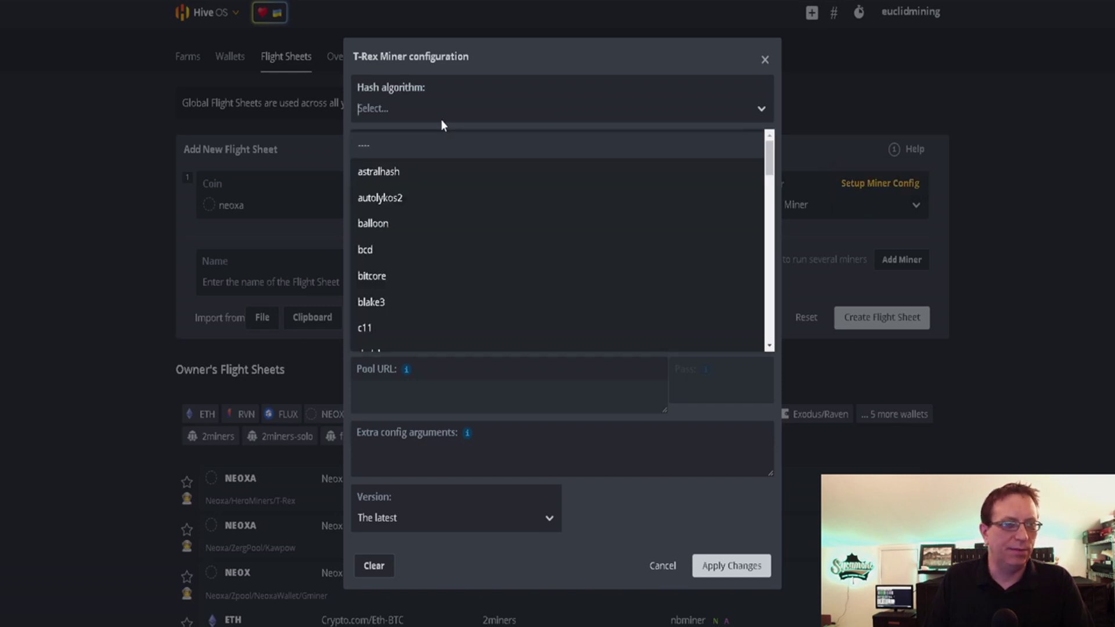
scroll(441, 200, "down", 5)
scroll(440, 200, "down", 3)
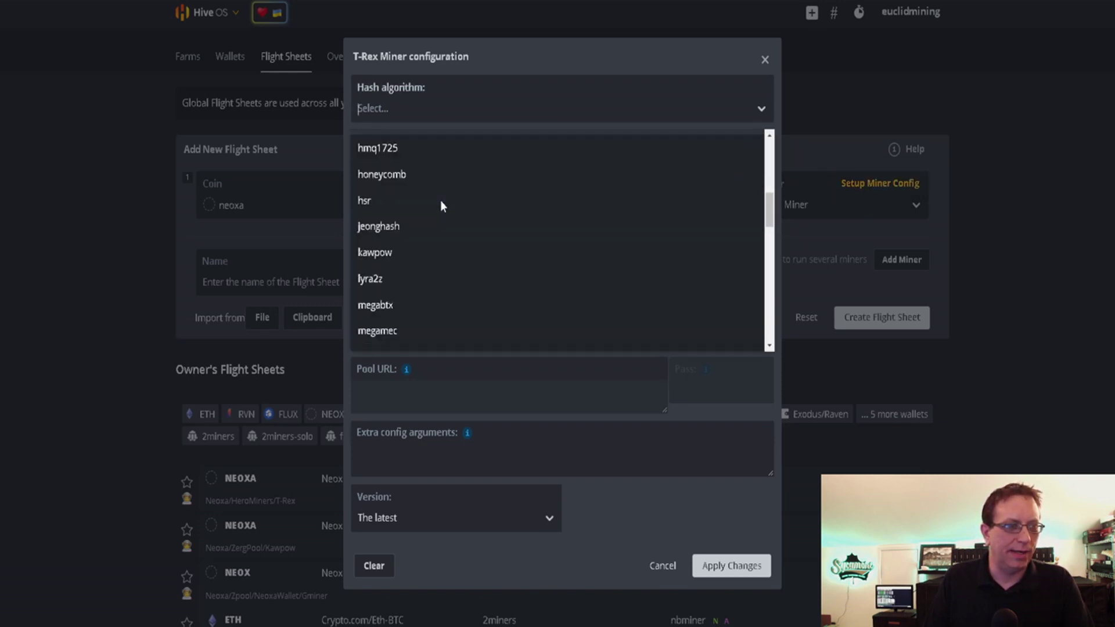
left_click(427, 185)
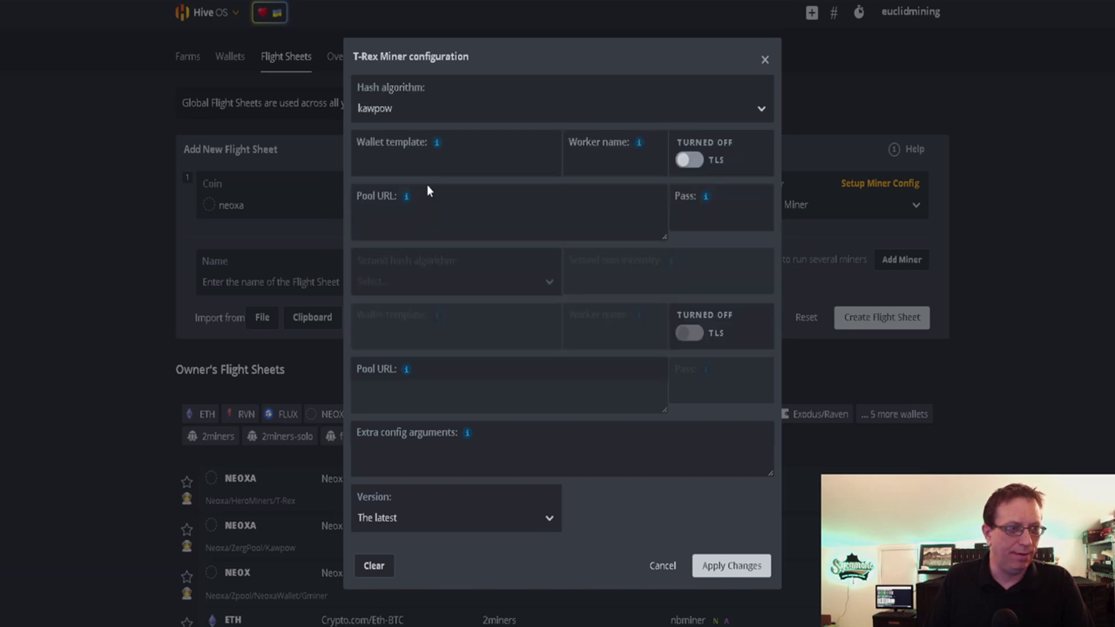
Step: Paste the Neoxa wallet address into the T-Rex wallet template
left_click(428, 161)
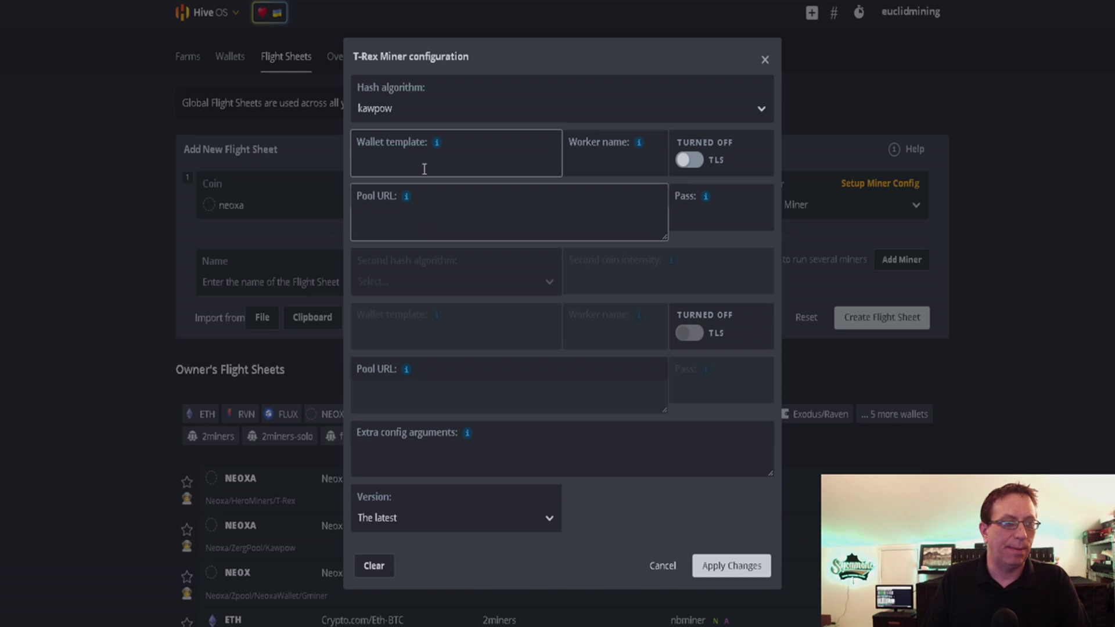
type("GRNHxCdyuRrsWecnciCNph2RyEMFAAP3U9")
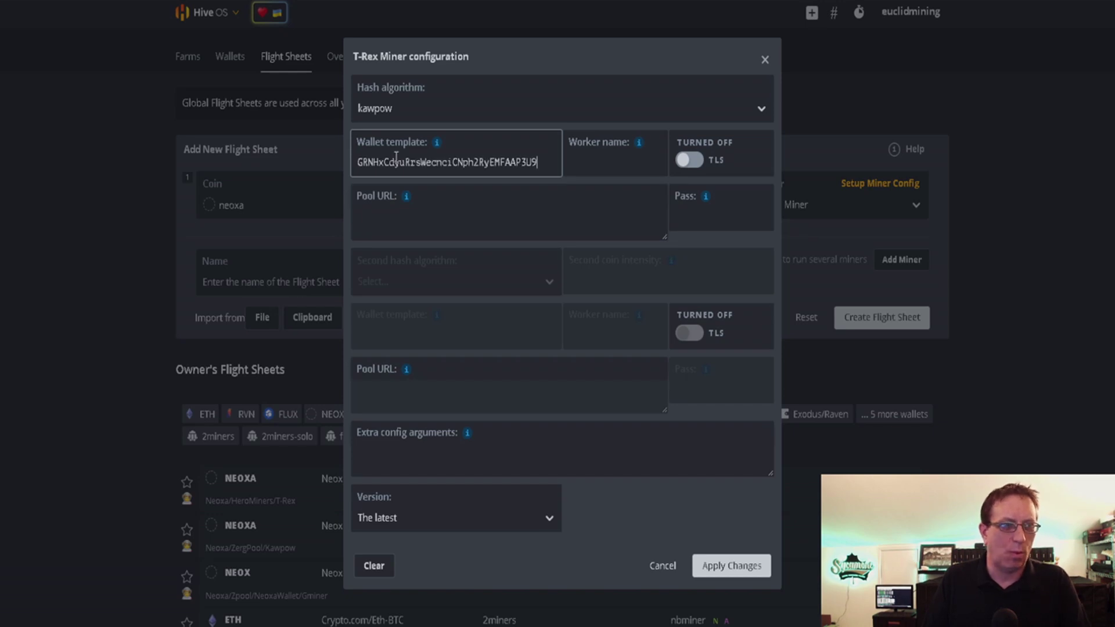
mouse_move(436, 145)
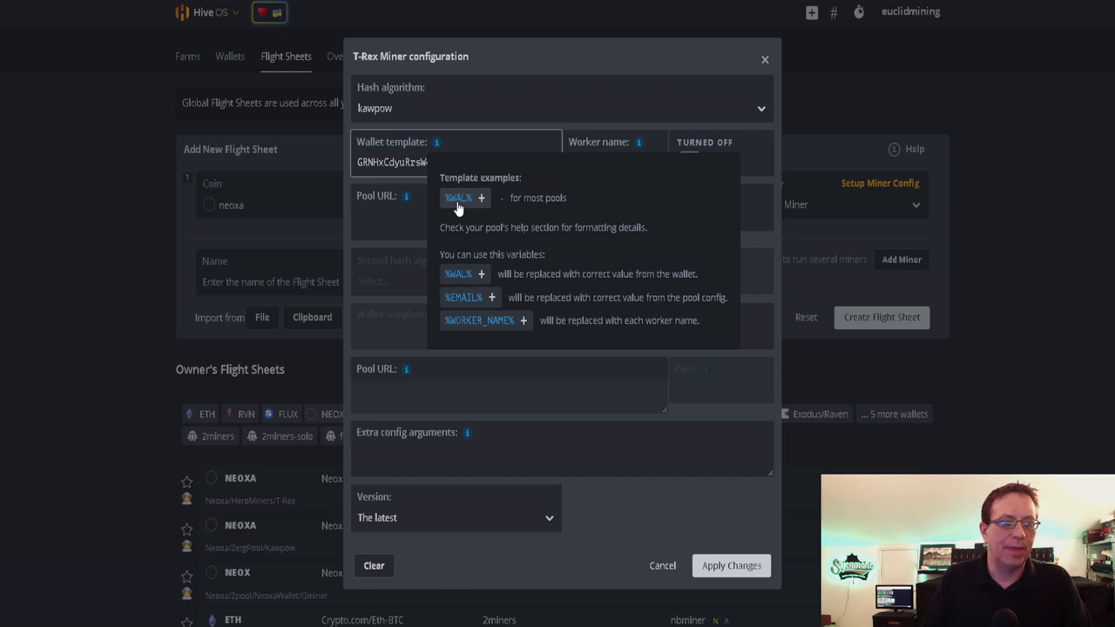
left_click(427, 213)
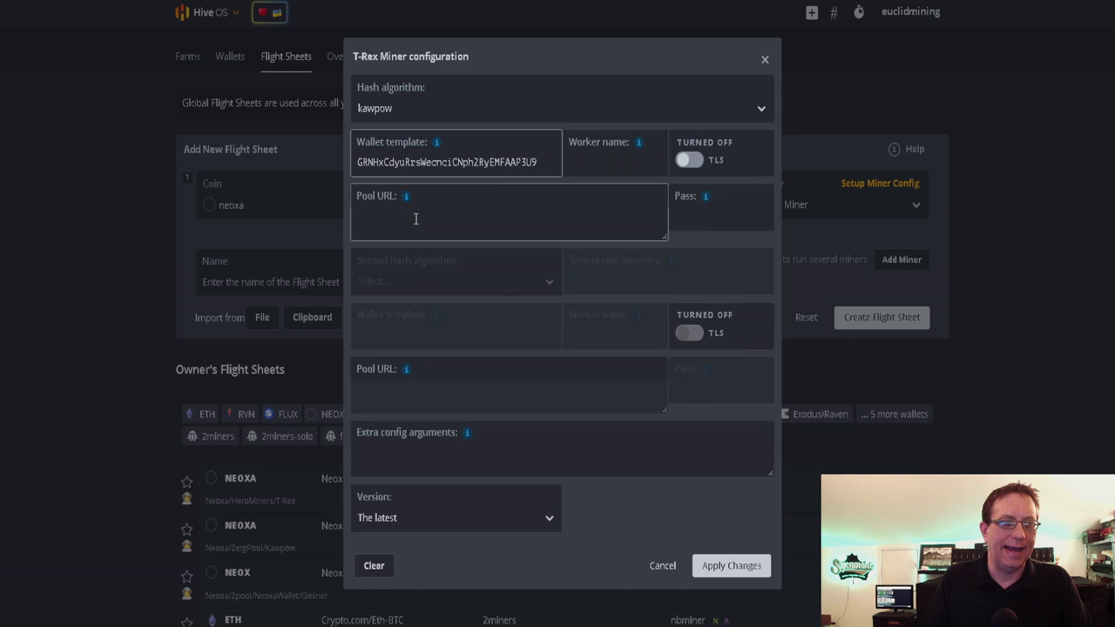
left_click(519, 162)
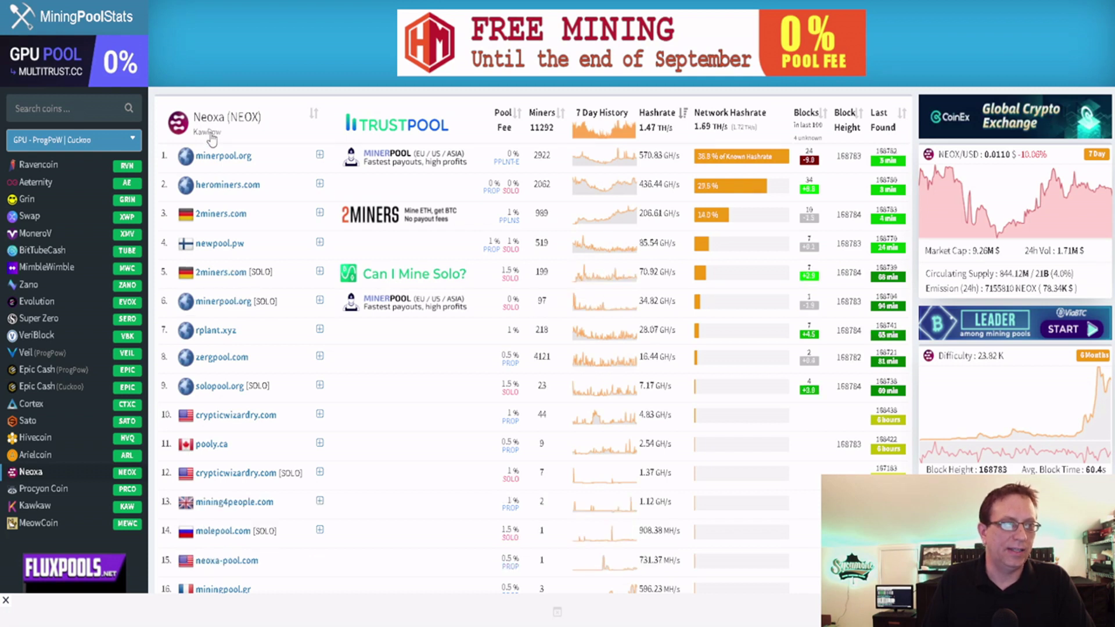
Step: Open the HeroMiners Neoxa pool page from MiningPoolStats' NEOX pool ranking
left_click(217, 186)
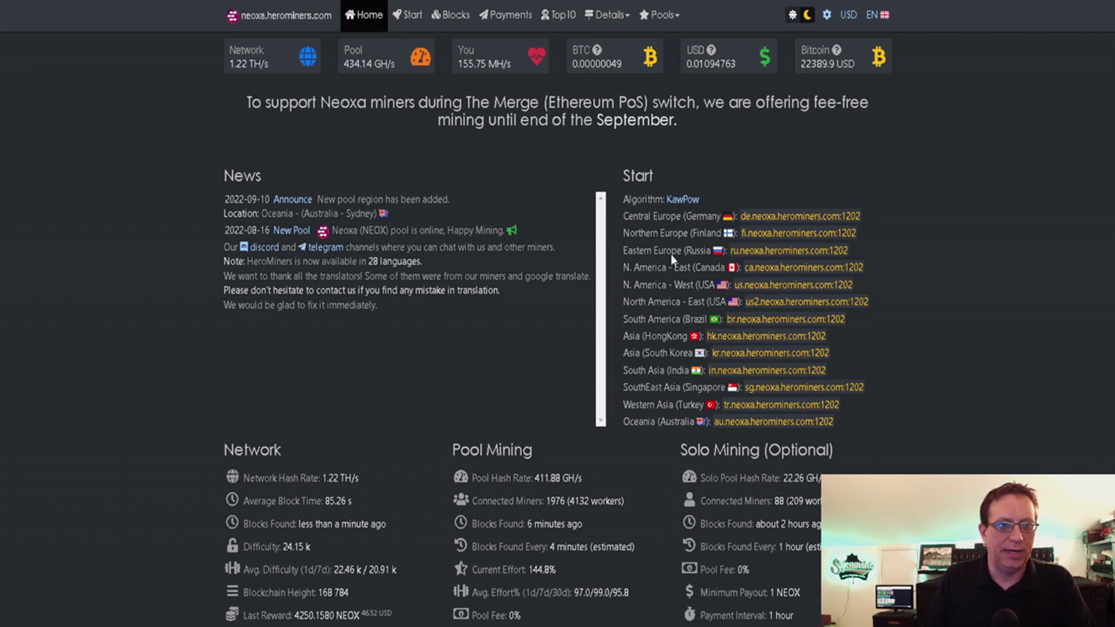
Step: Select the stratum pool address in HeroMiners' T-Rex example command on the KawPow setup page
left_click(681, 200)
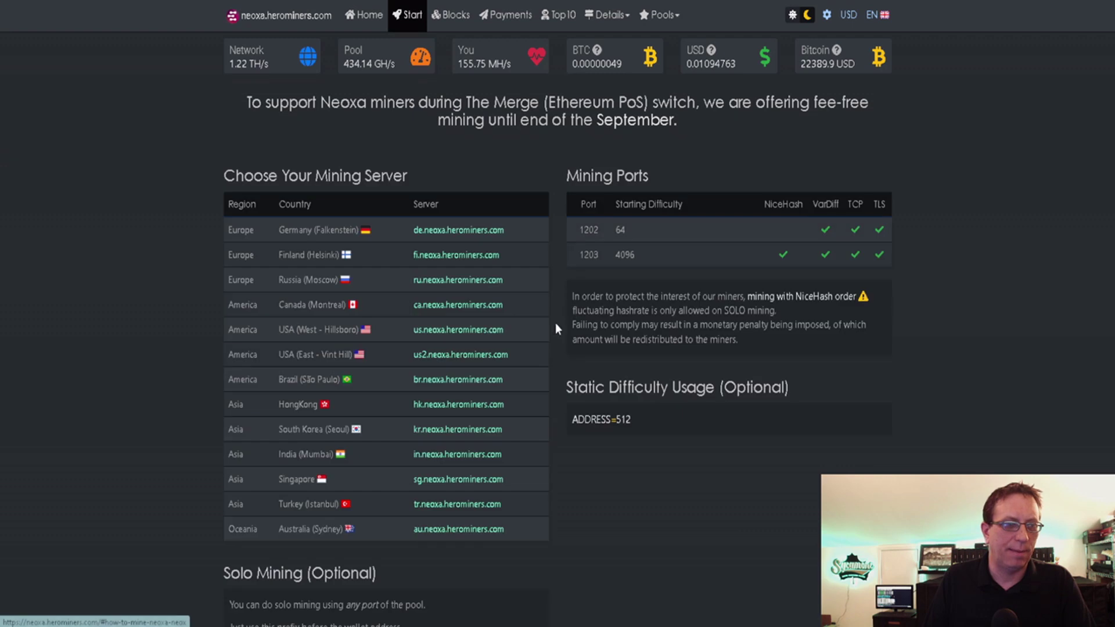
scroll(532, 337, "down", 6)
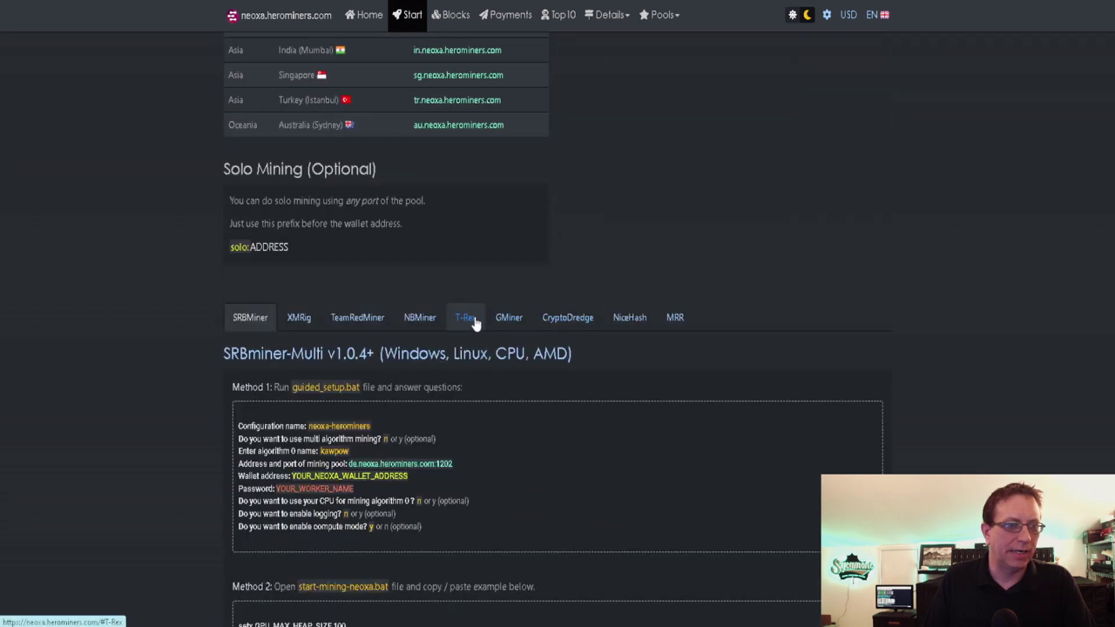
left_click(473, 321)
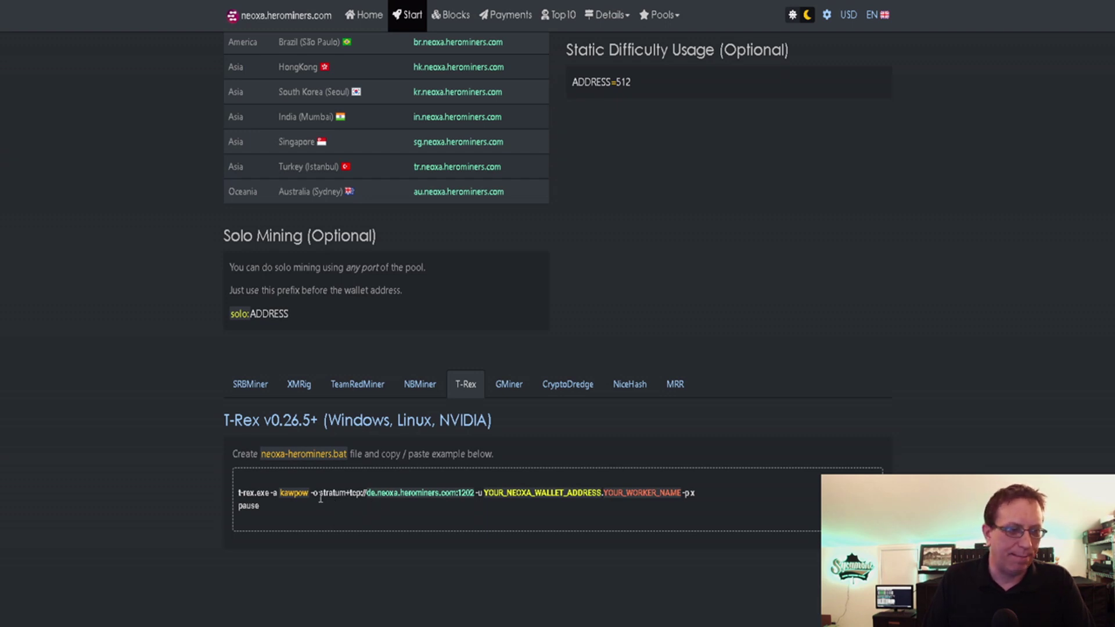
left_click_drag(319, 493, 475, 499)
key("ctrl+c")
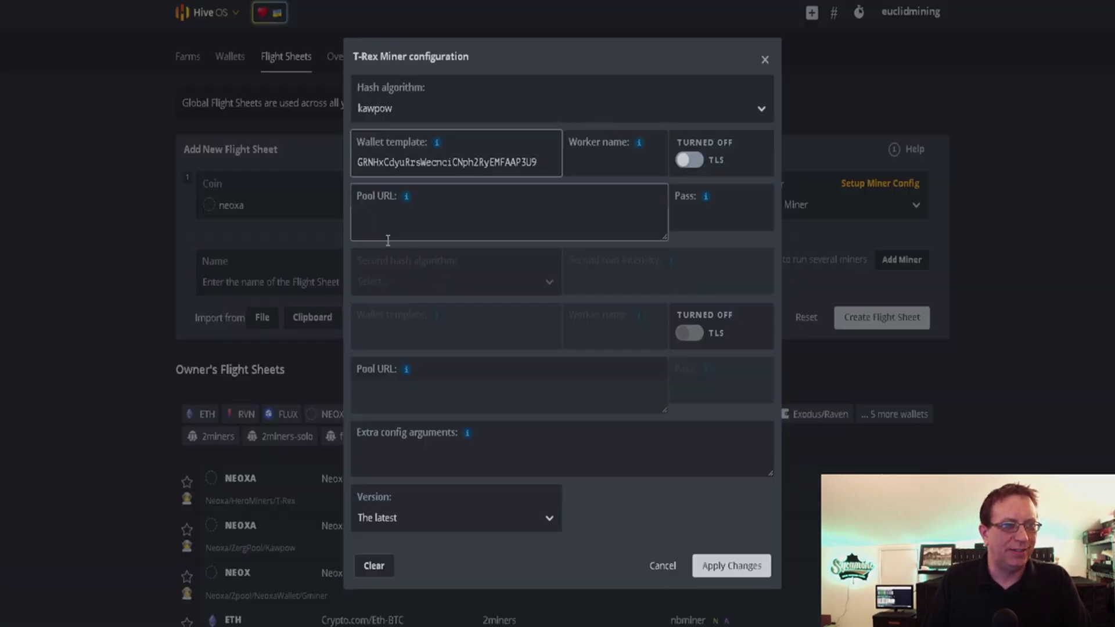
Step: Paste the stratum URL into Pool URL, changing the 'de' server to 'us2' (port 1202)
left_click(385, 234)
key("ctrl+v")
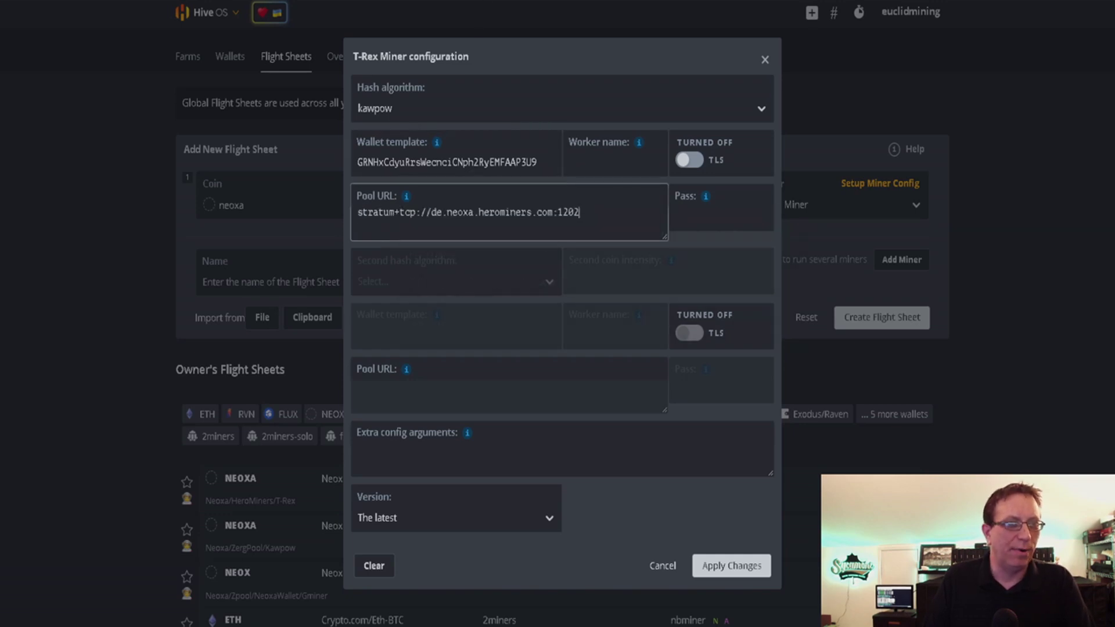
key("ctrl+Tab")
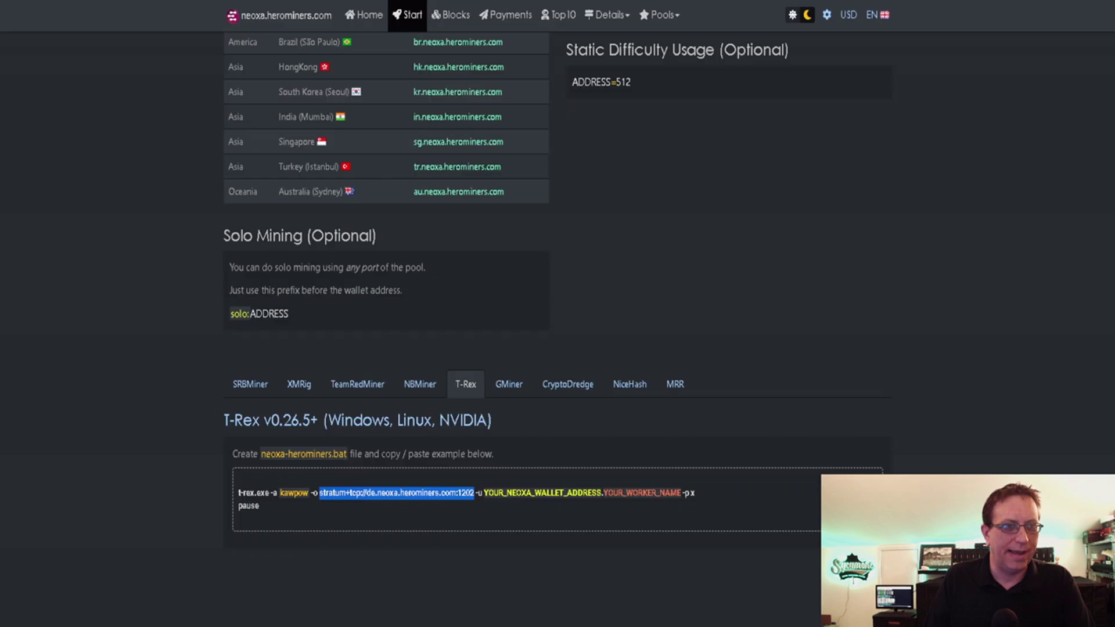
scroll(646, 246, "up", 6)
scroll(614, 257, "down", 2)
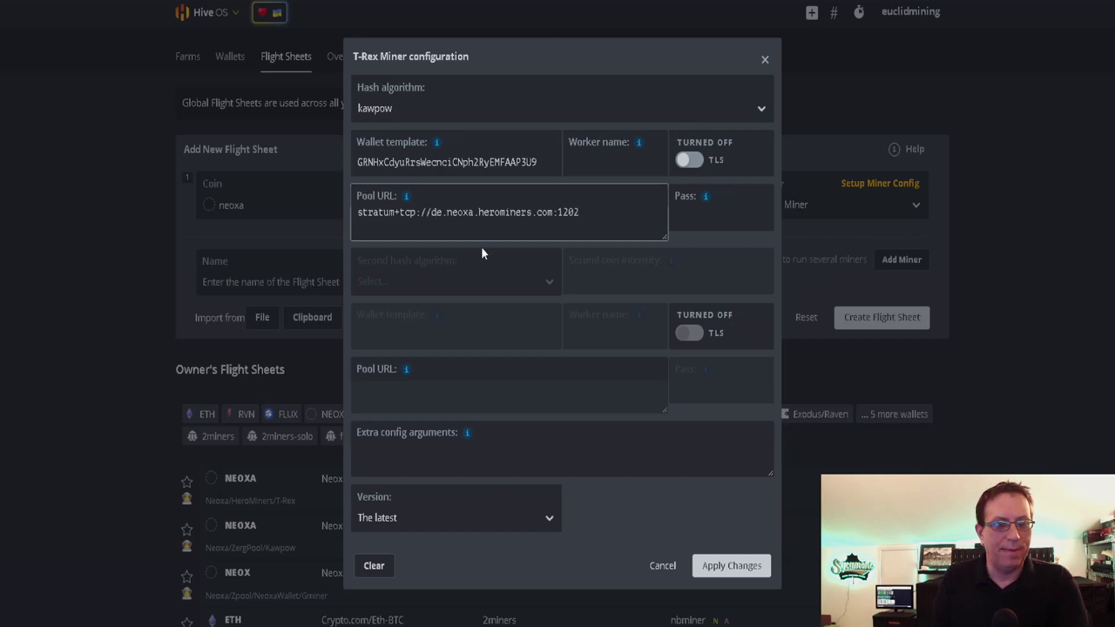
key("BackSpace")
key("Delete")
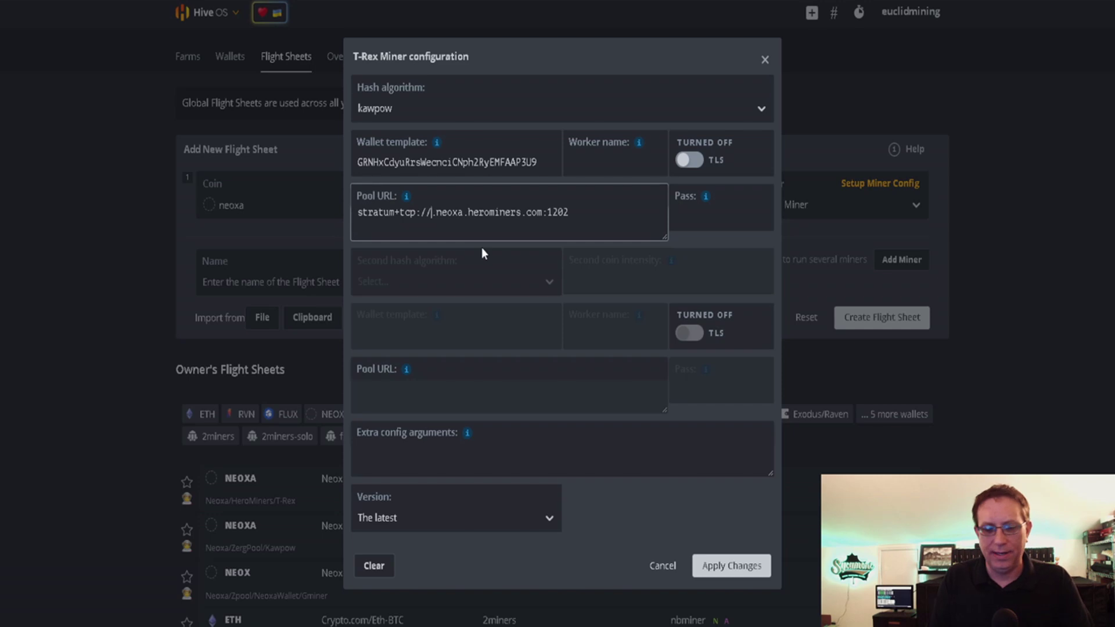
type("us2")
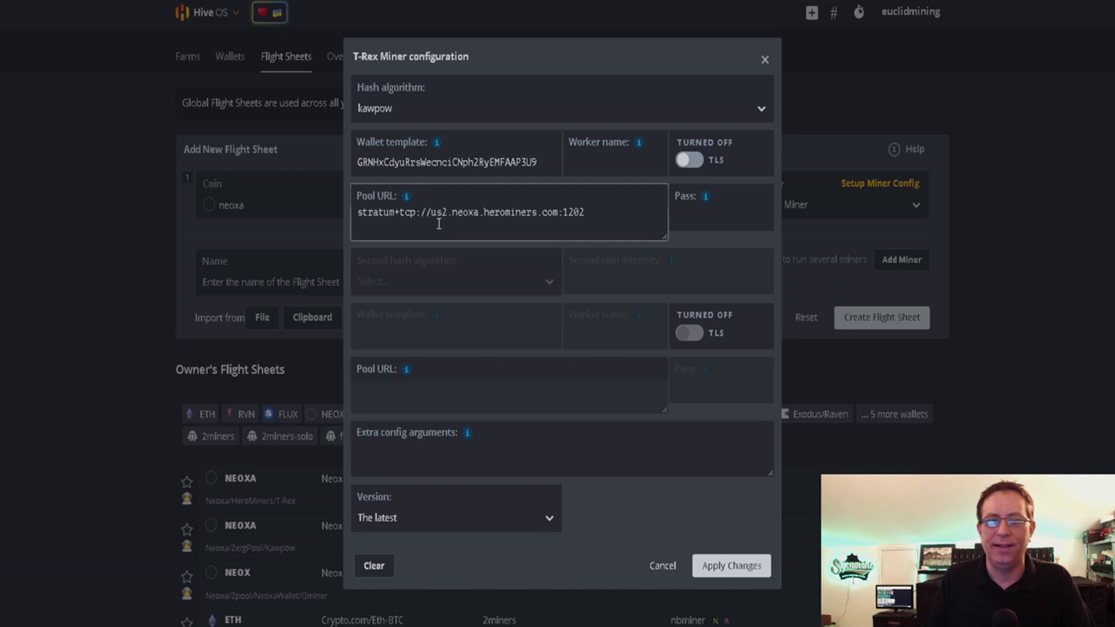
left_click(606, 168)
Step: Enter worker name 3060, check the HeroMiners pool page for the password, then discard the miner config
type("3060")
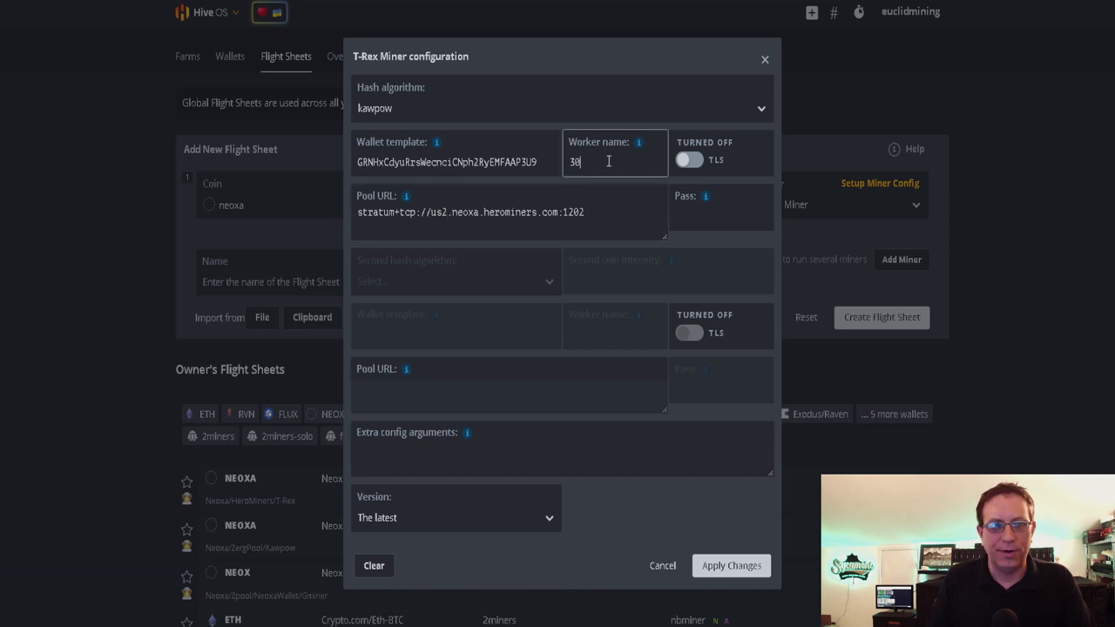
left_click(687, 225)
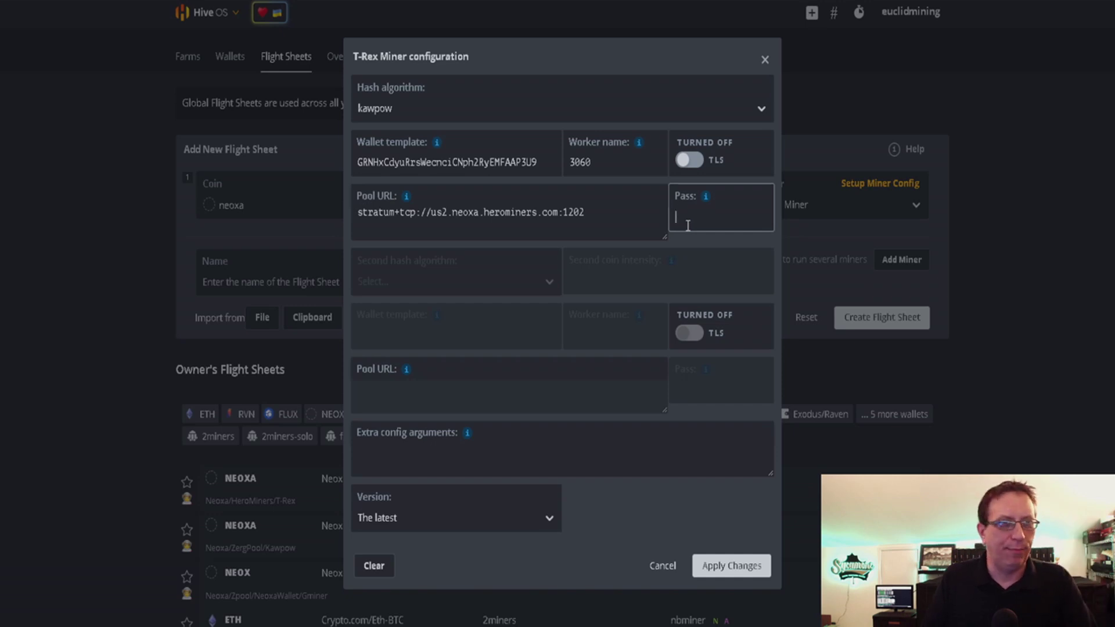
key("ctrl+Tab")
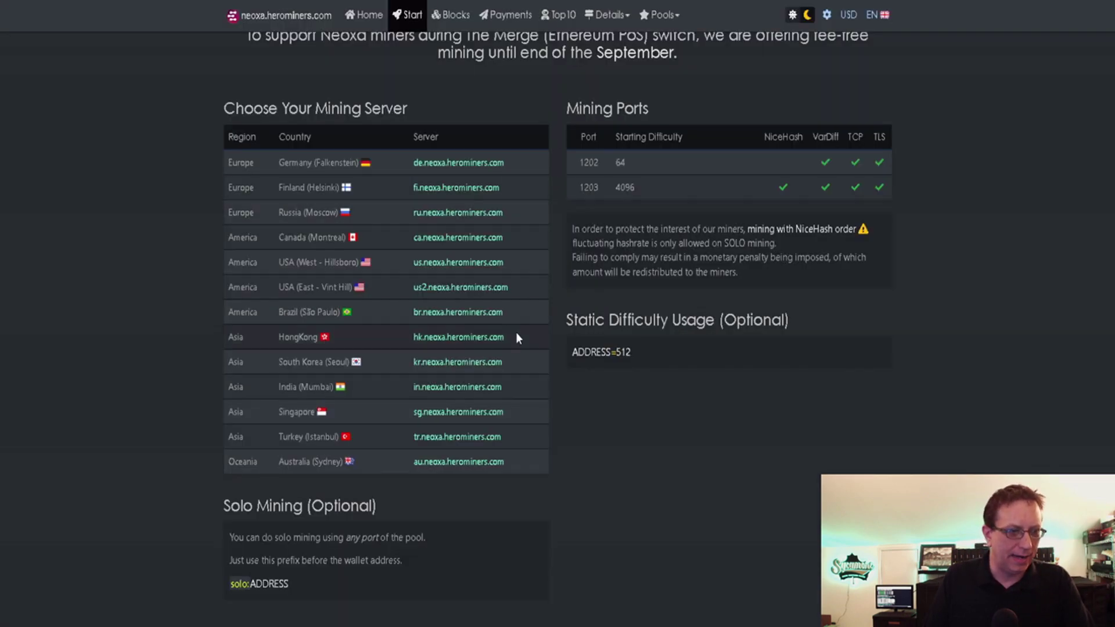
scroll(519, 338, "down", 5)
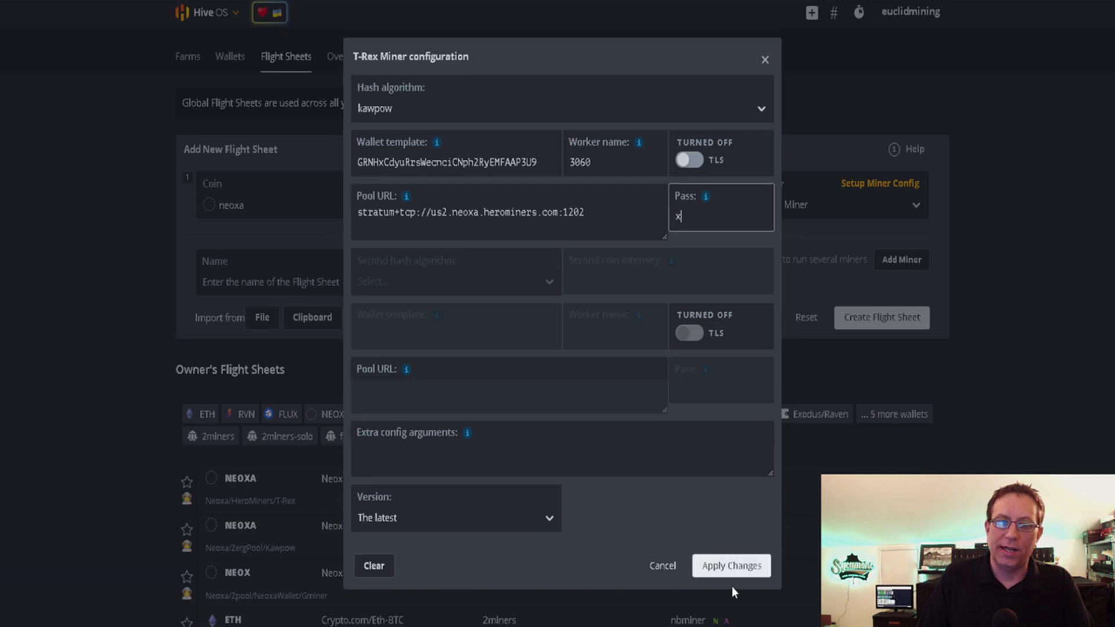
left_click(657, 569)
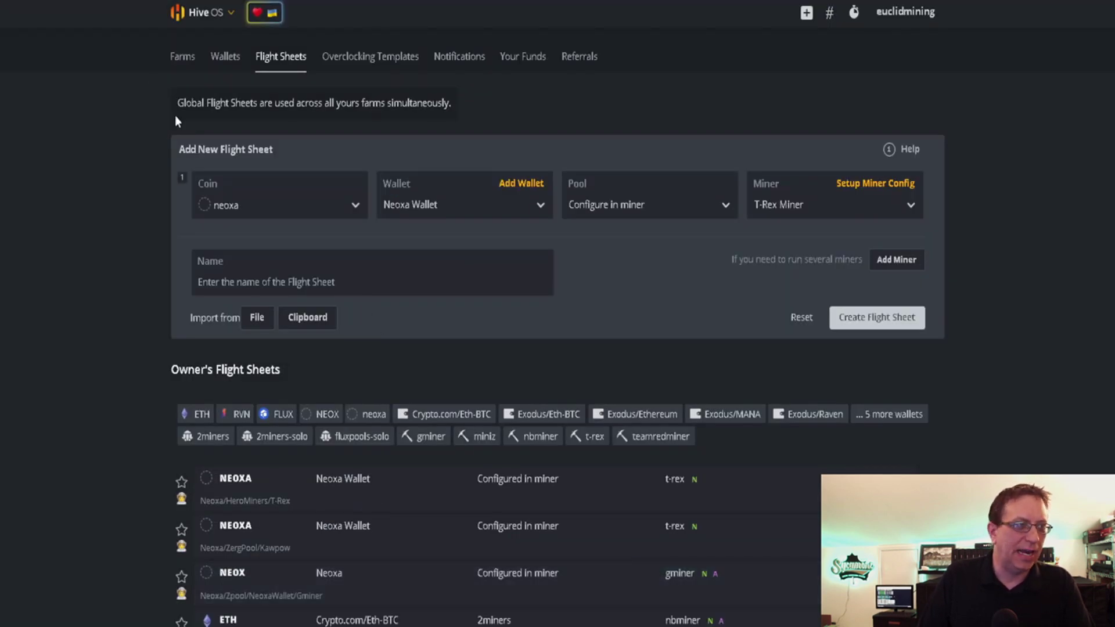
Step: Go to Farms and open the GPU farm's rtx3060 eth worker to view its flight sheet
left_click(182, 56)
left_click(483, 347)
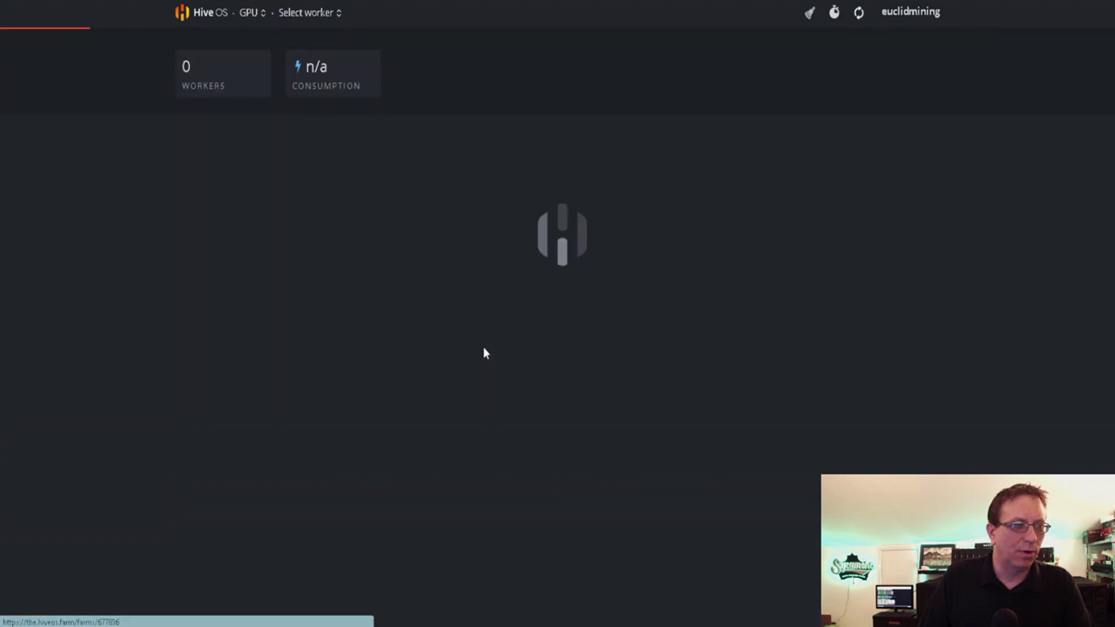
left_click(229, 331)
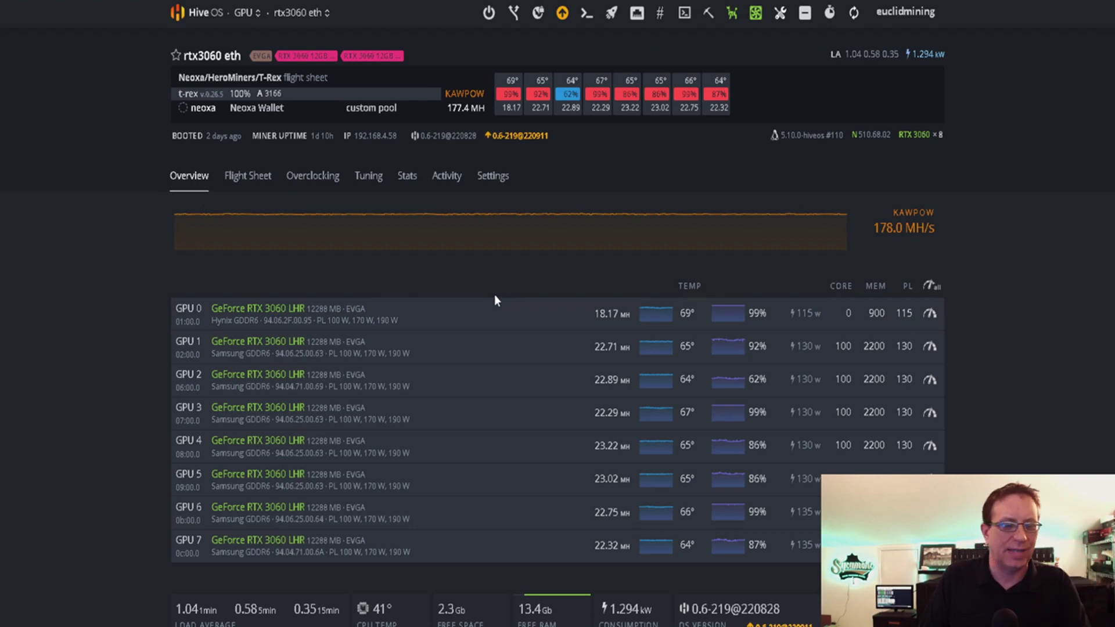
mouse_move(404, 248)
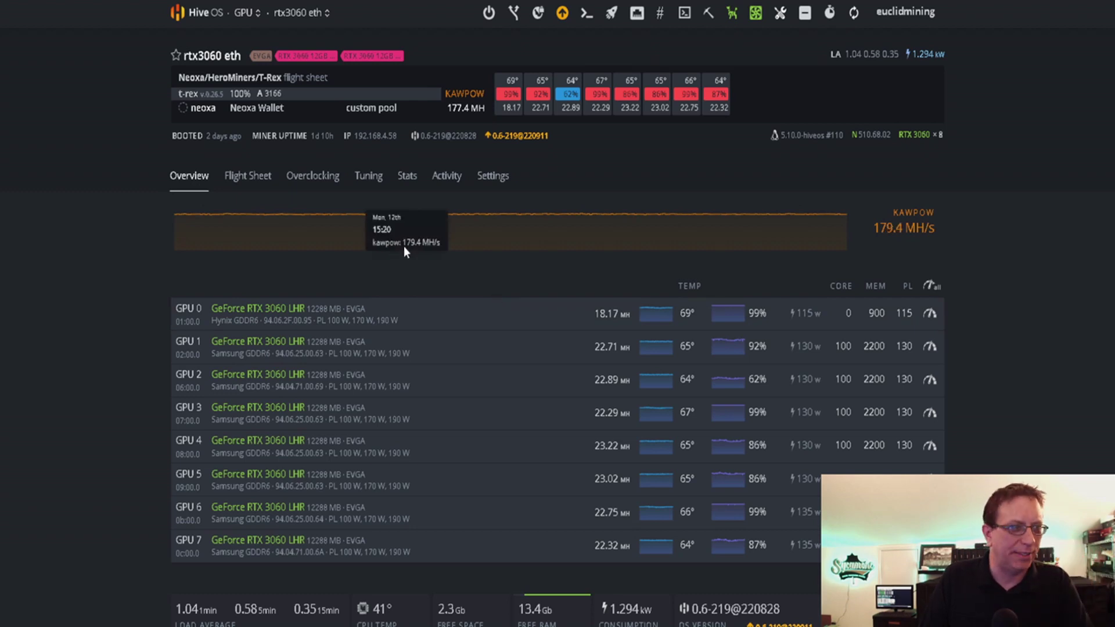
left_click(249, 183)
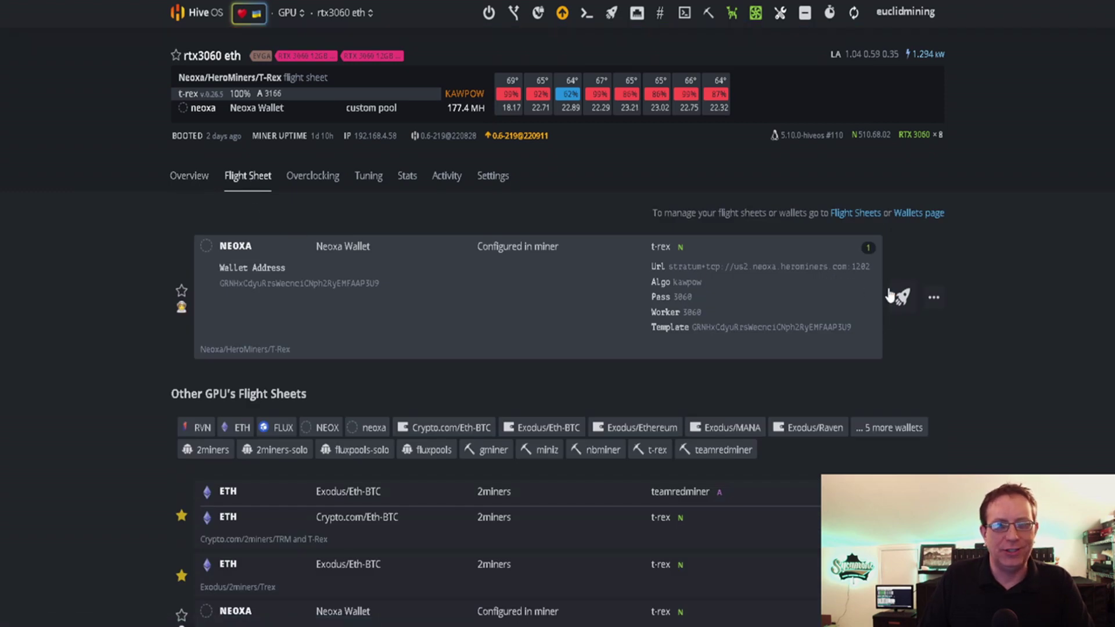
Step: Edit the NEOXA flight sheet to show its T-Rex miner config with the us2 pool and worker 3060
left_click(934, 298)
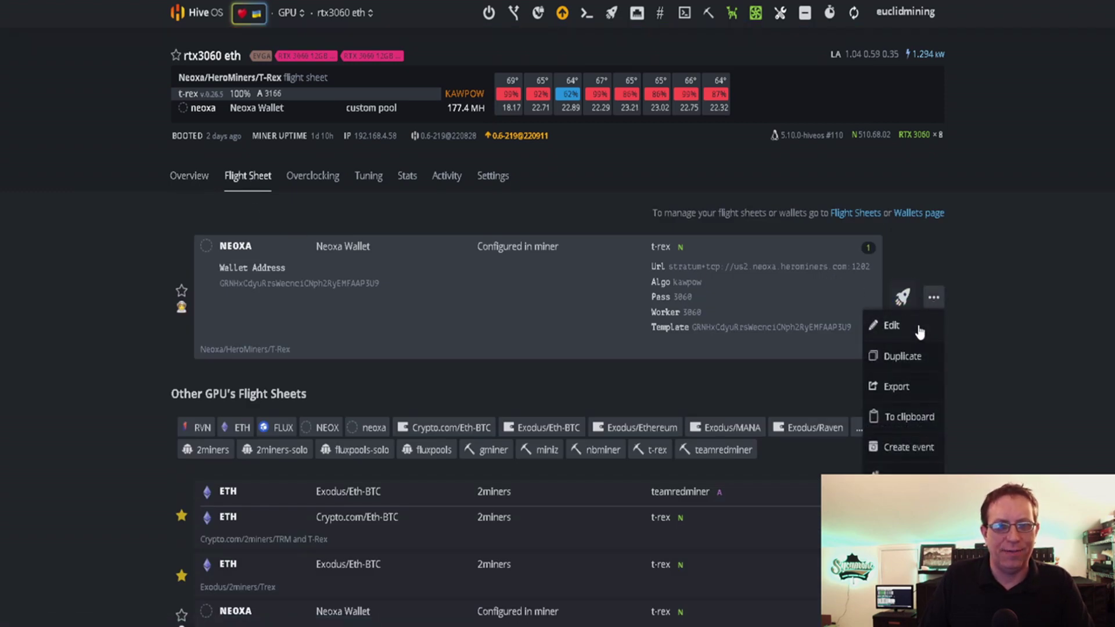
left_click(918, 325)
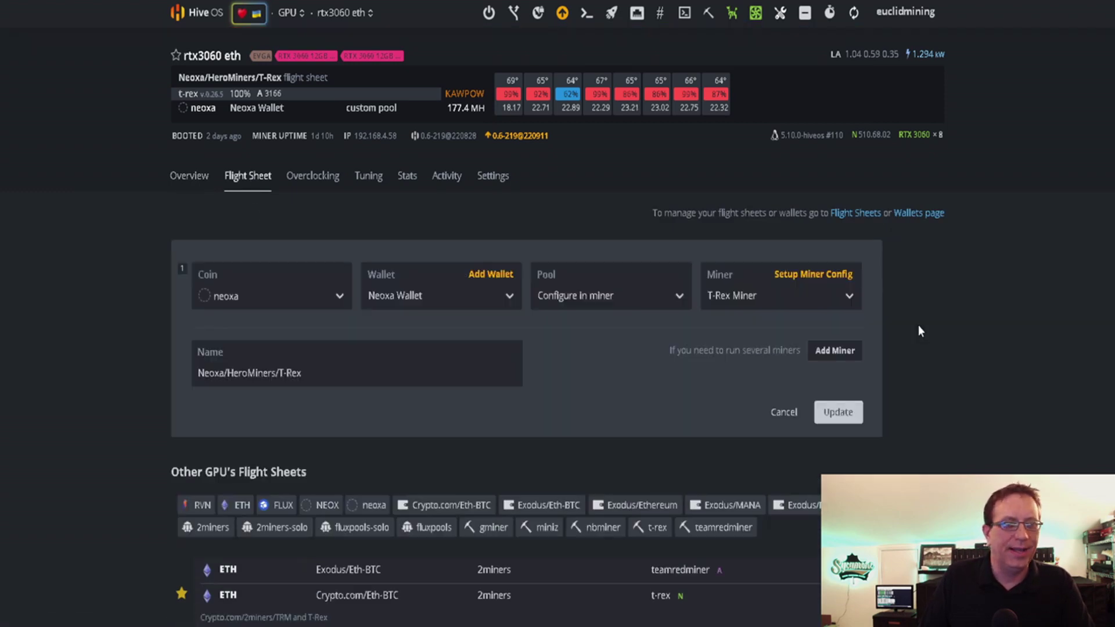
left_click(788, 277)
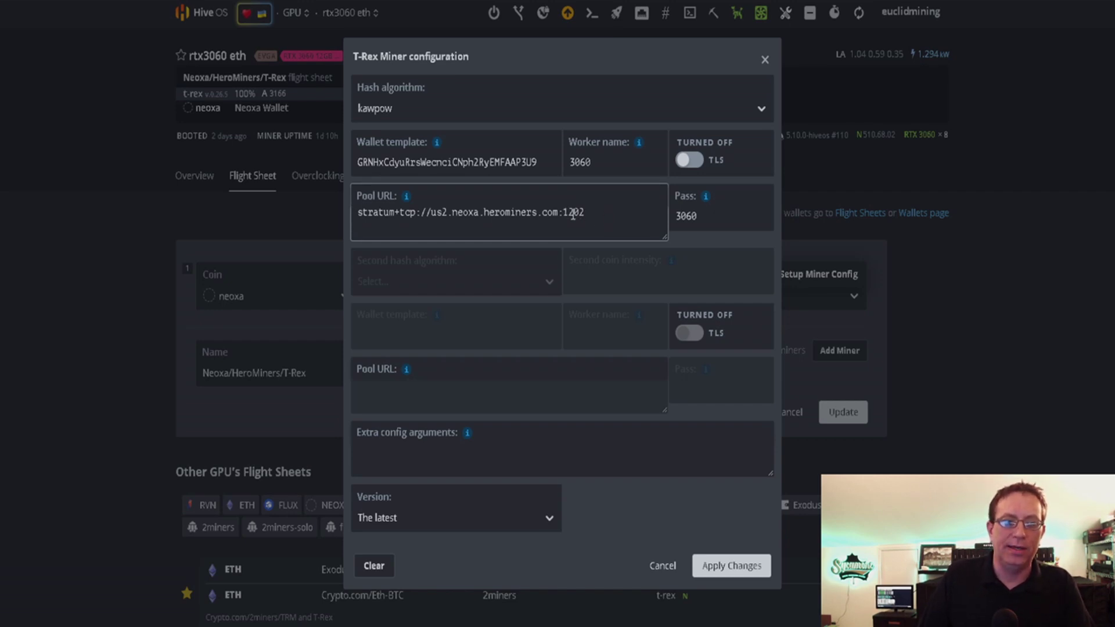
Step: Delete the ':1202' port from the pool URL as a demo, then cancel the T-Rex settings unsaved
left_click(562, 214)
left_click_drag(566, 215, 603, 214)
key("BackSpace")
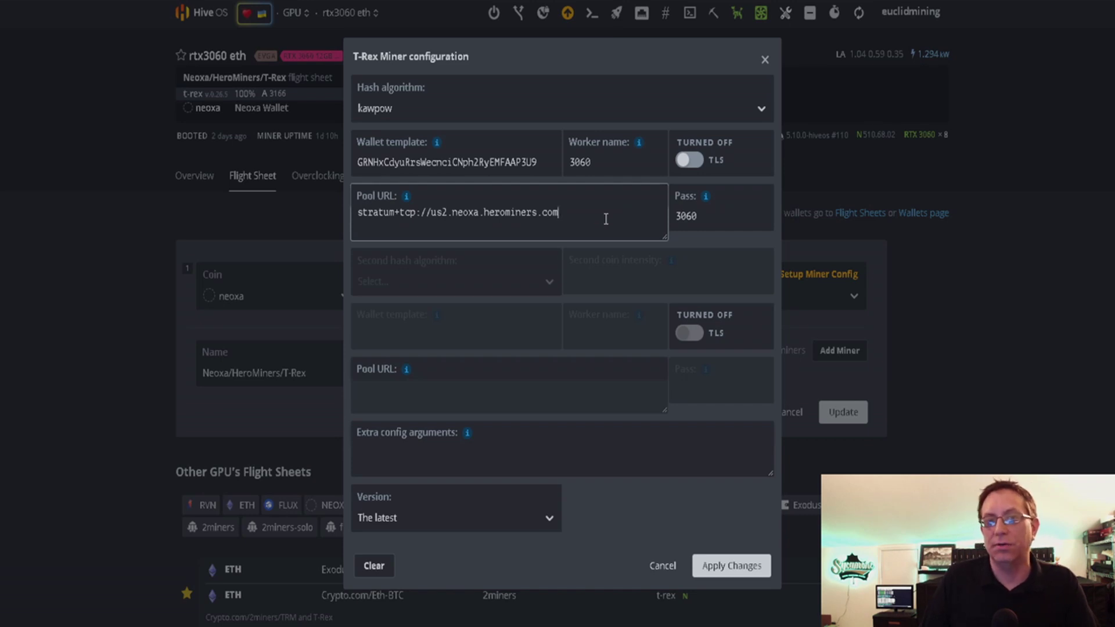
left_click(662, 564)
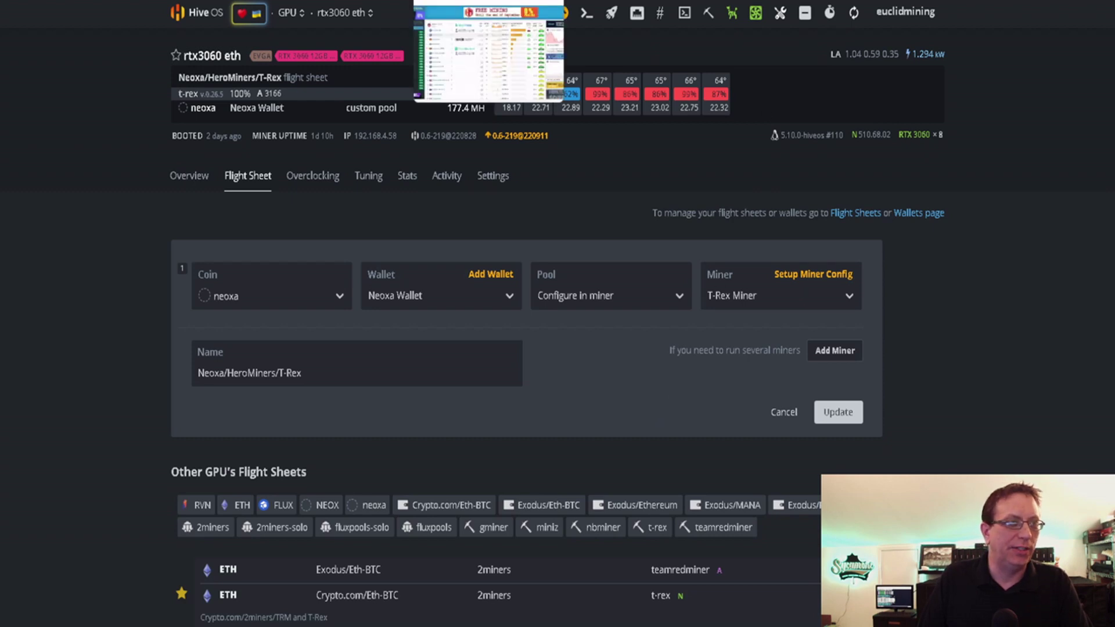
Step: Switch to WhatToMine to compare Neoxa's KawPow profitability with other GPU coins
key("ctrl+Tab")
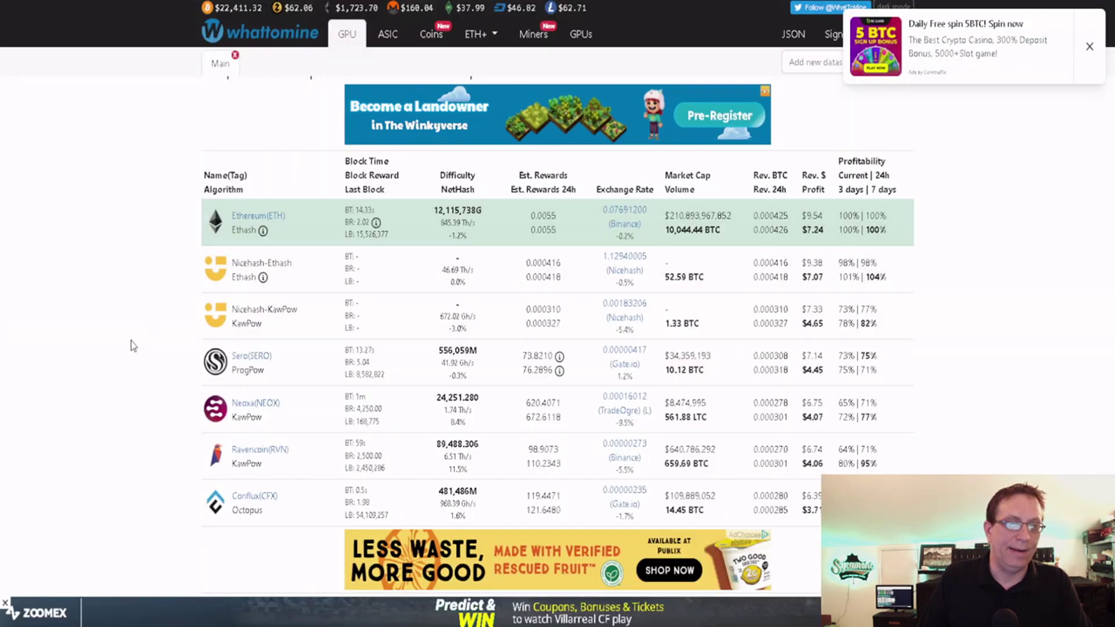